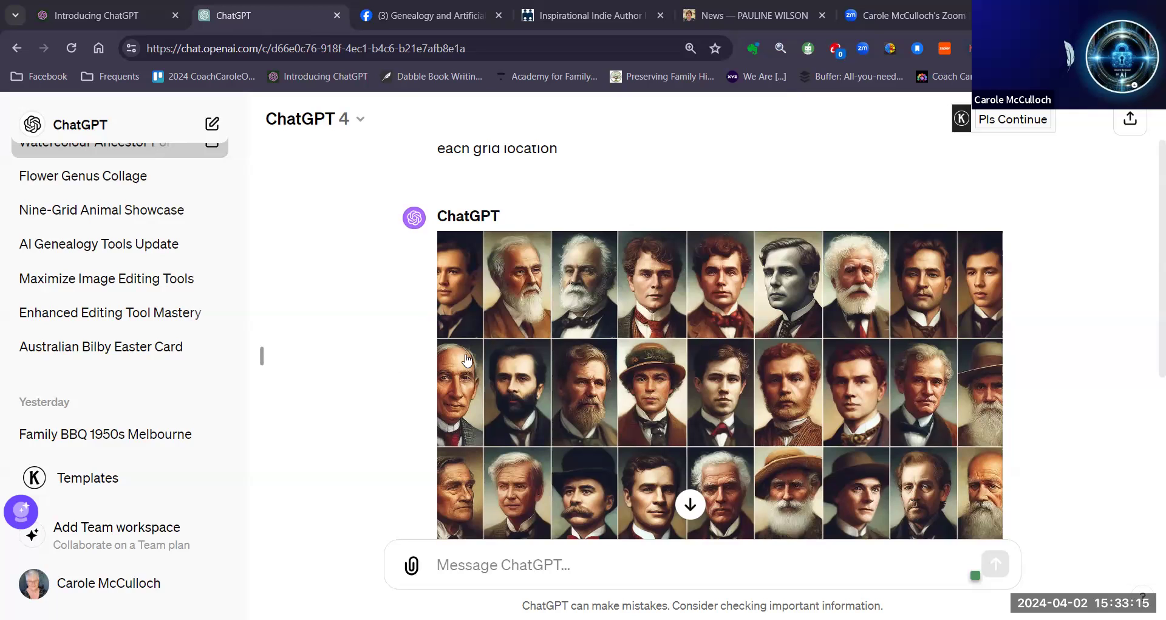
Highlight the phrase "a 12 grid format" in the original ancestor portrait prompt
scroll(404, 307, up, 2)
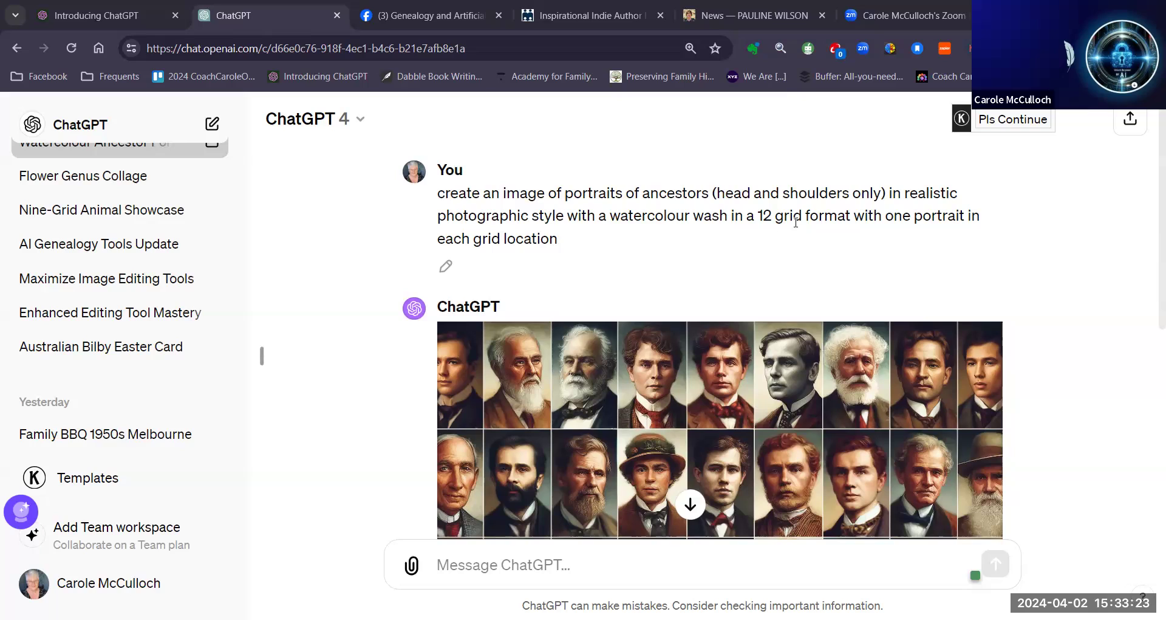
click(747, 215)
shift+click(855, 217)
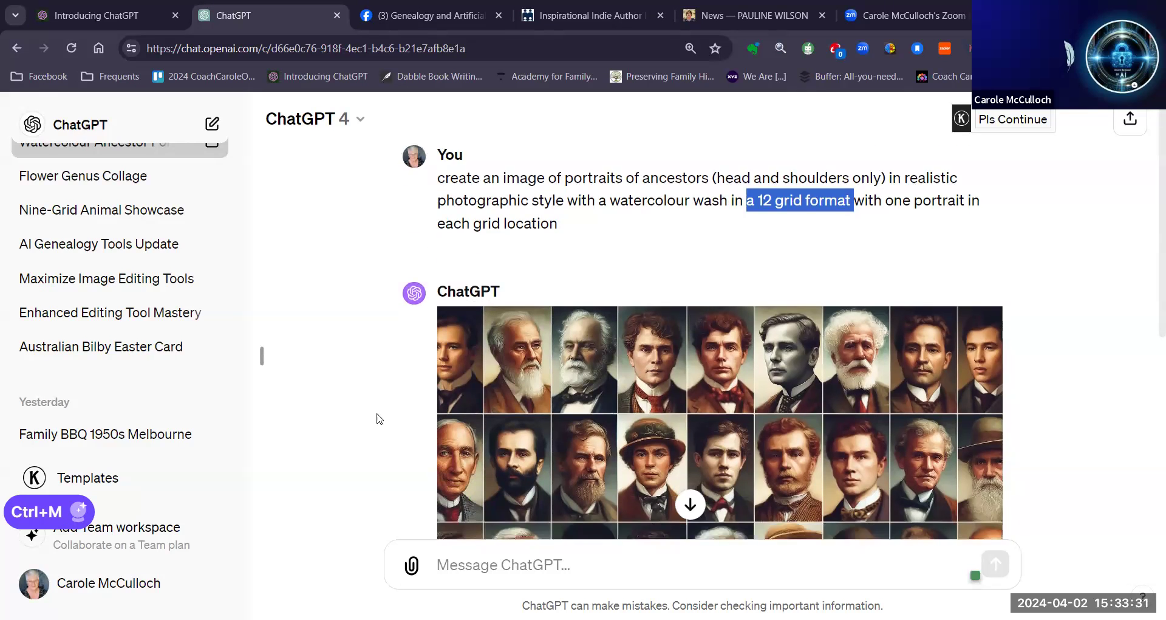
Open the generated portrait grid for area editing and mark the first three portraits of the middle row with a slightly larger selection brush
scroll(379, 418, down, 1)
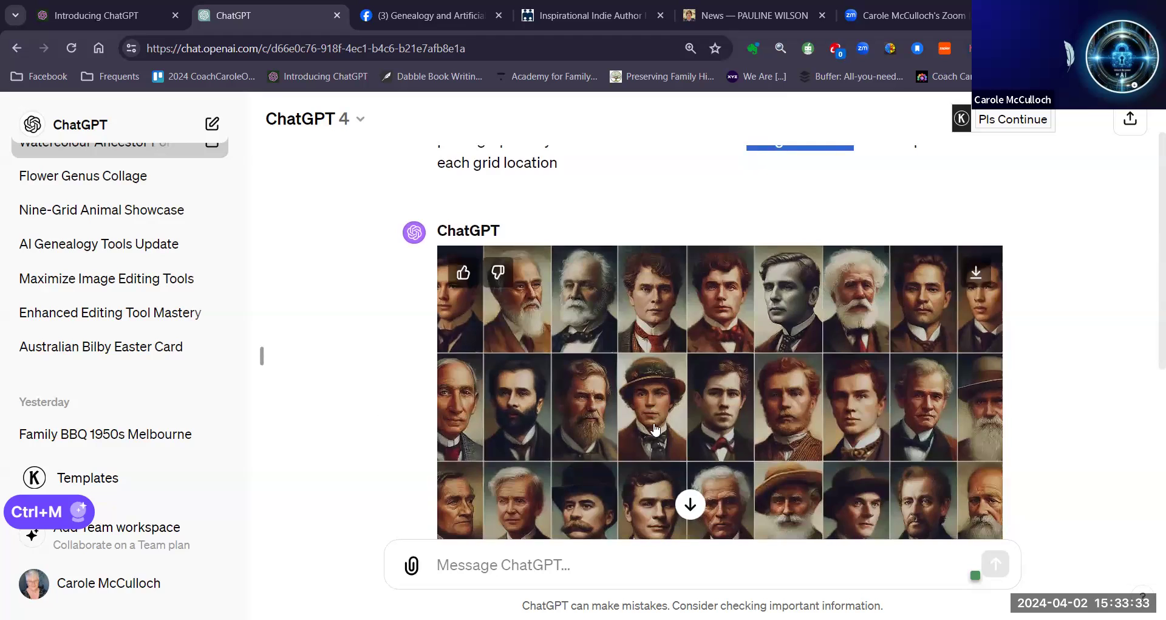
click(698, 403)
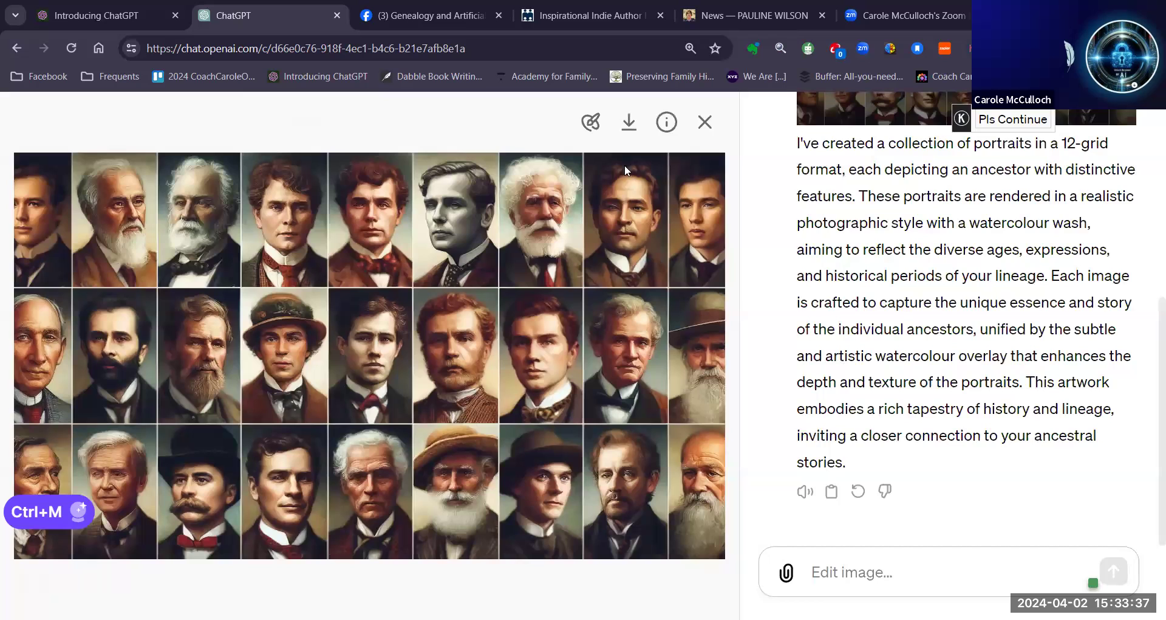
click(592, 128)
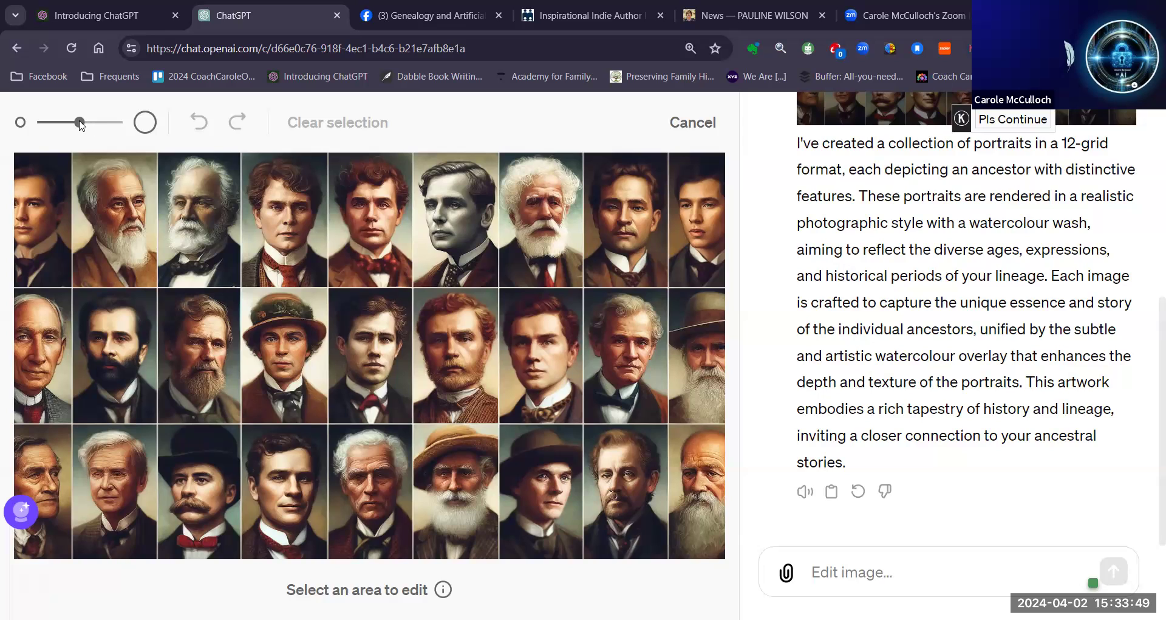
drag(81, 123, 97, 123)
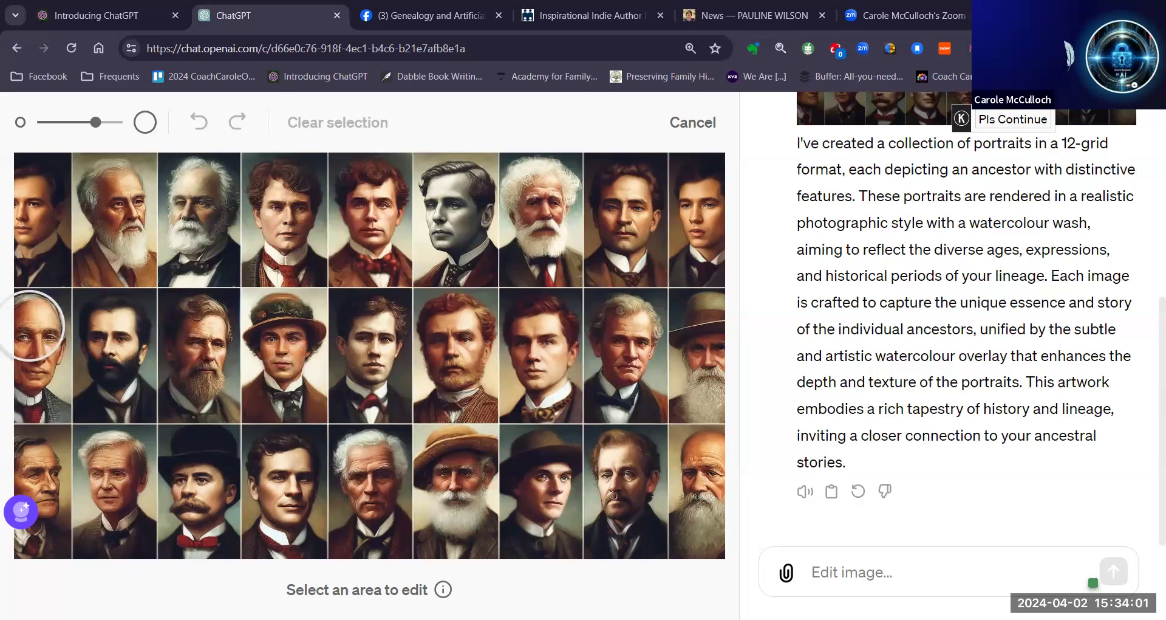
mouse_move(36, 333)
mouse_down()
mouse_move(208, 333)
mouse_move(201, 380)
mouse_move(36, 391)
mouse_up()
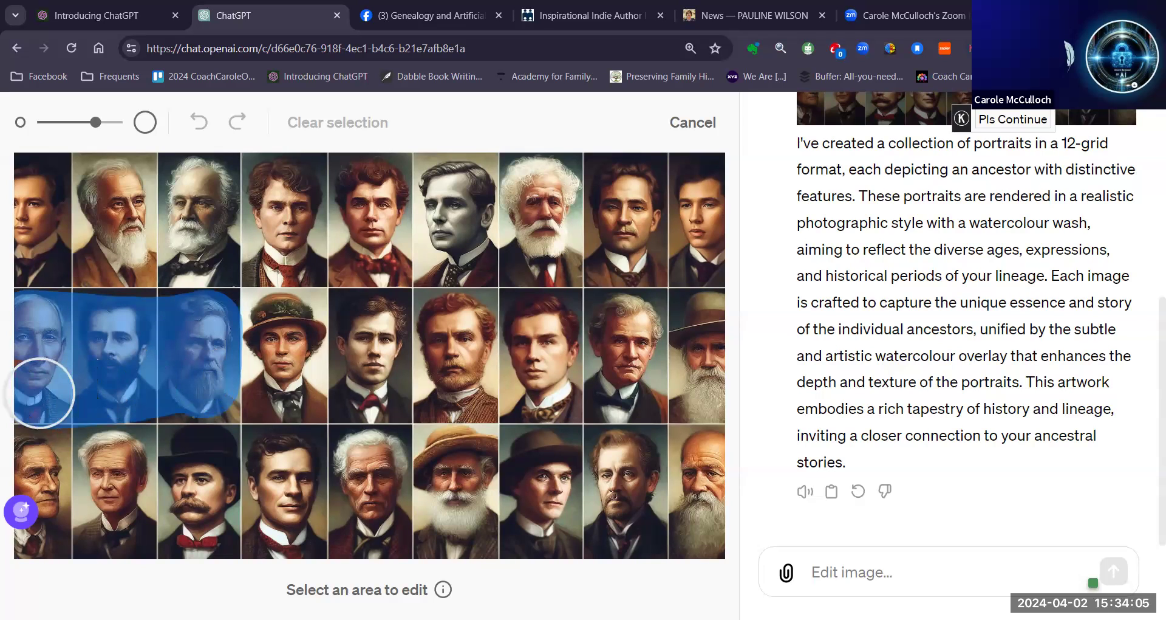
Submit the edit request "please add 3 new images of female ancestors" for the selected portraits
click(819, 575)
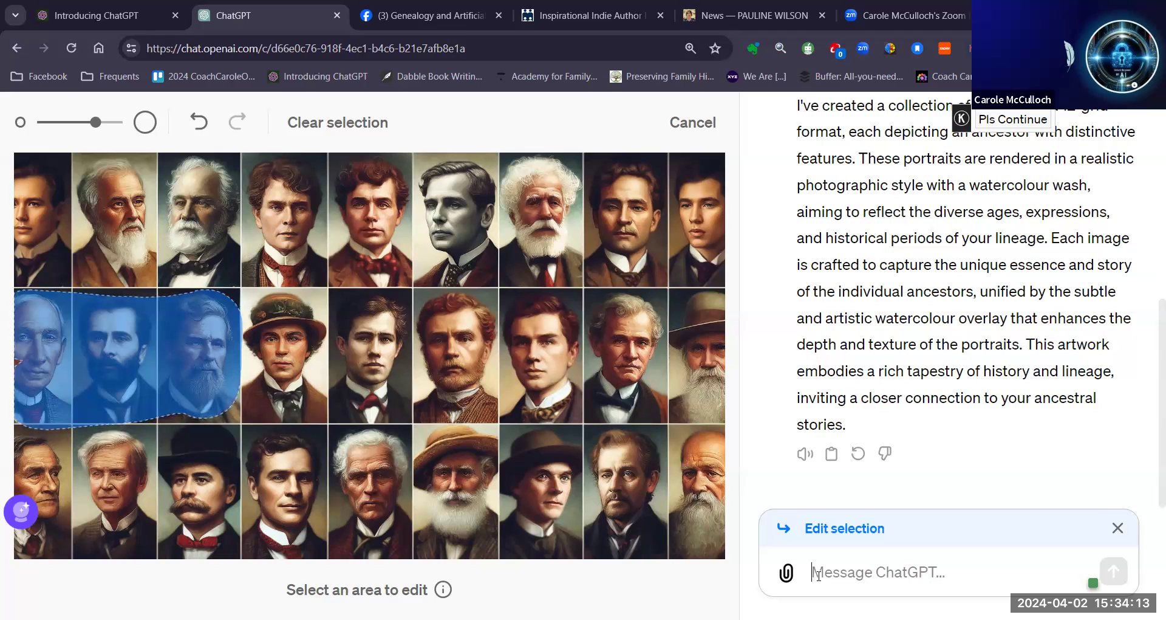
text(please add)
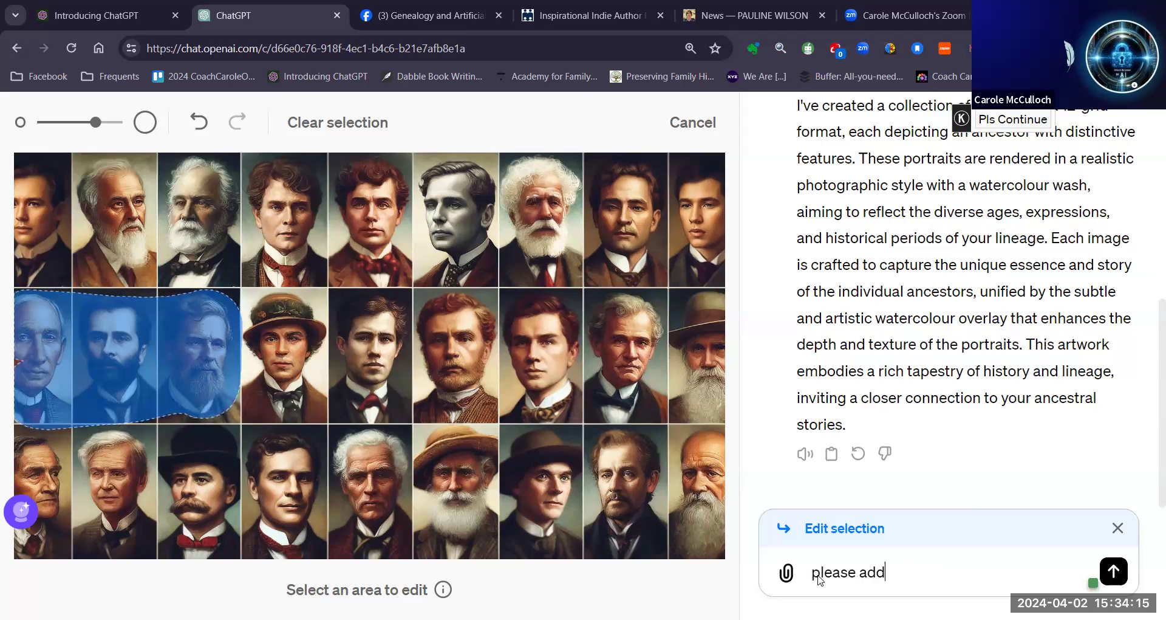
text( 3 new)
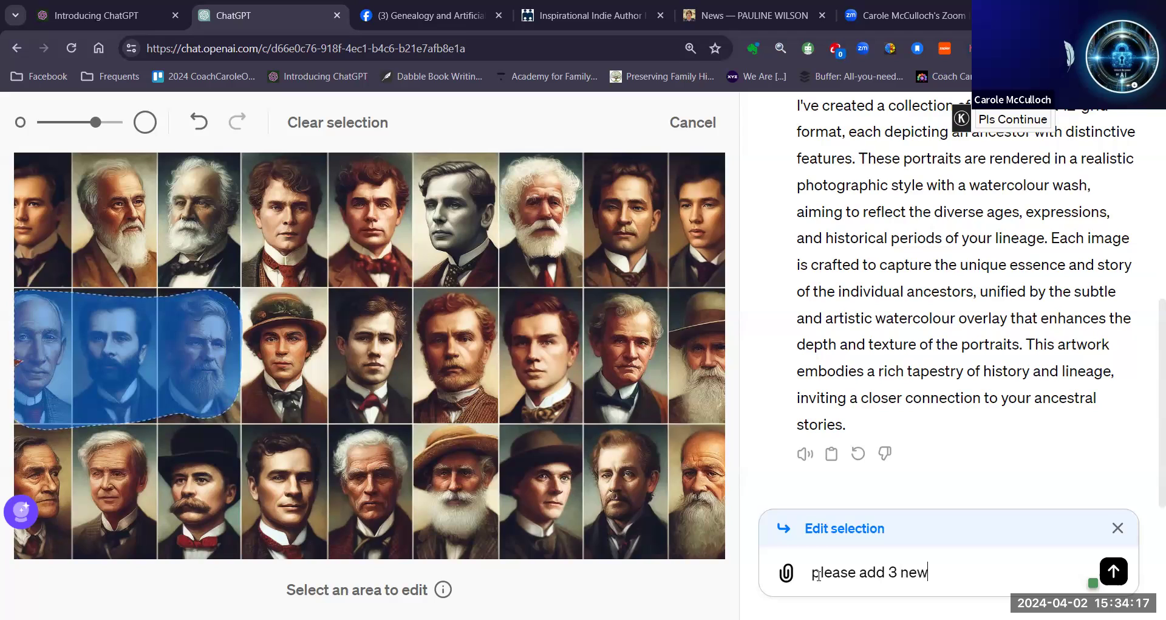
text( images of f)
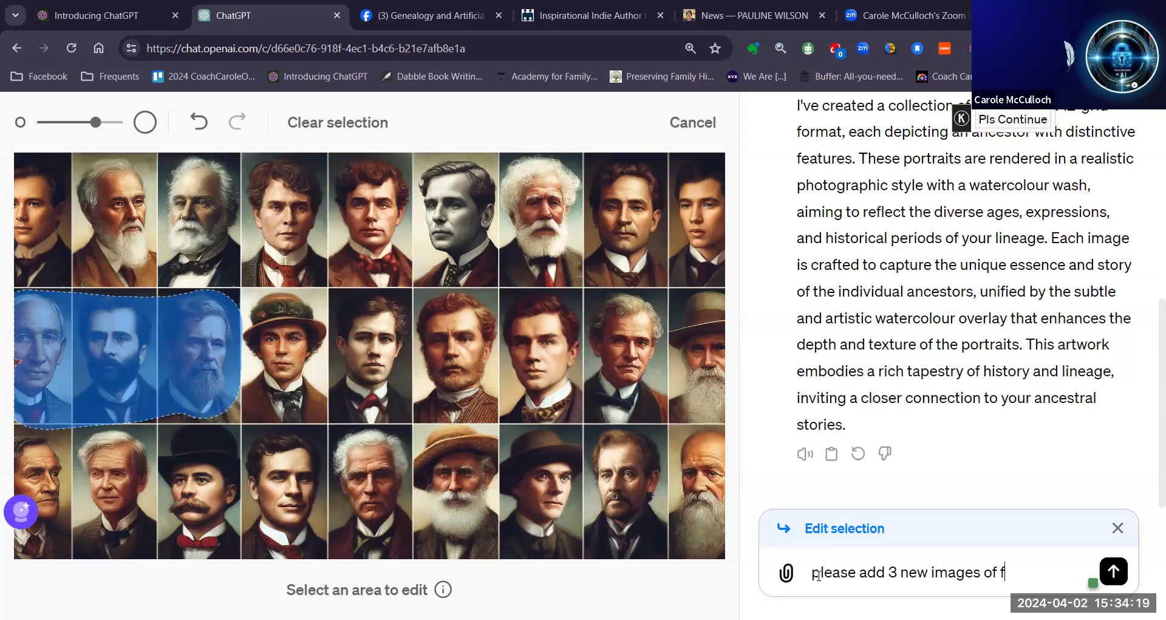
text(emale an)
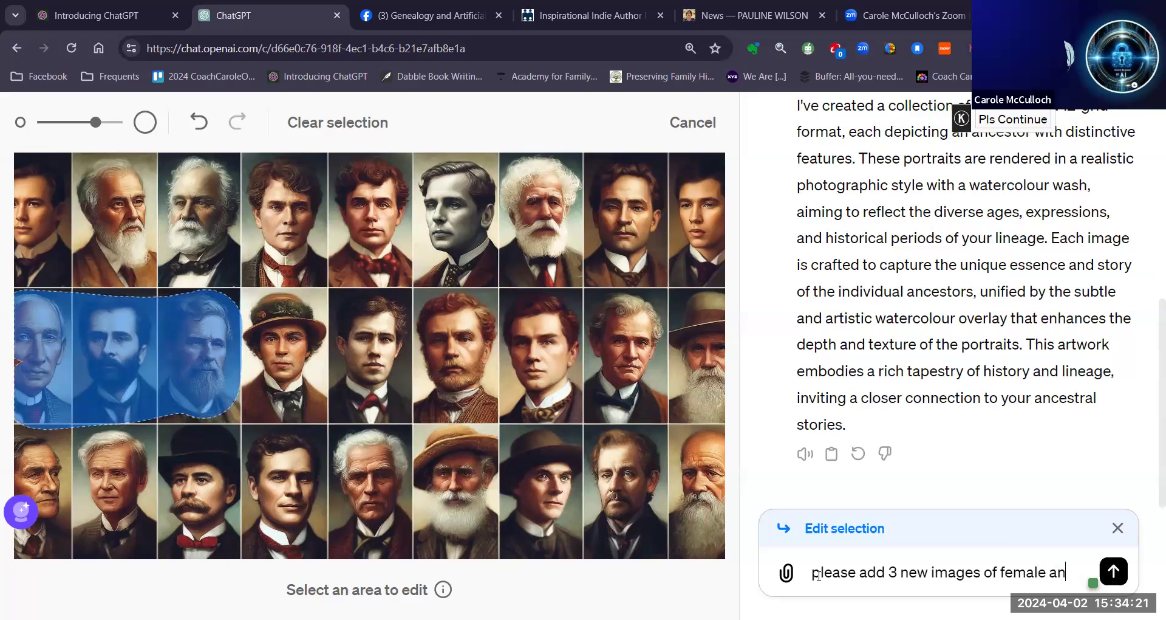
text(cestors)
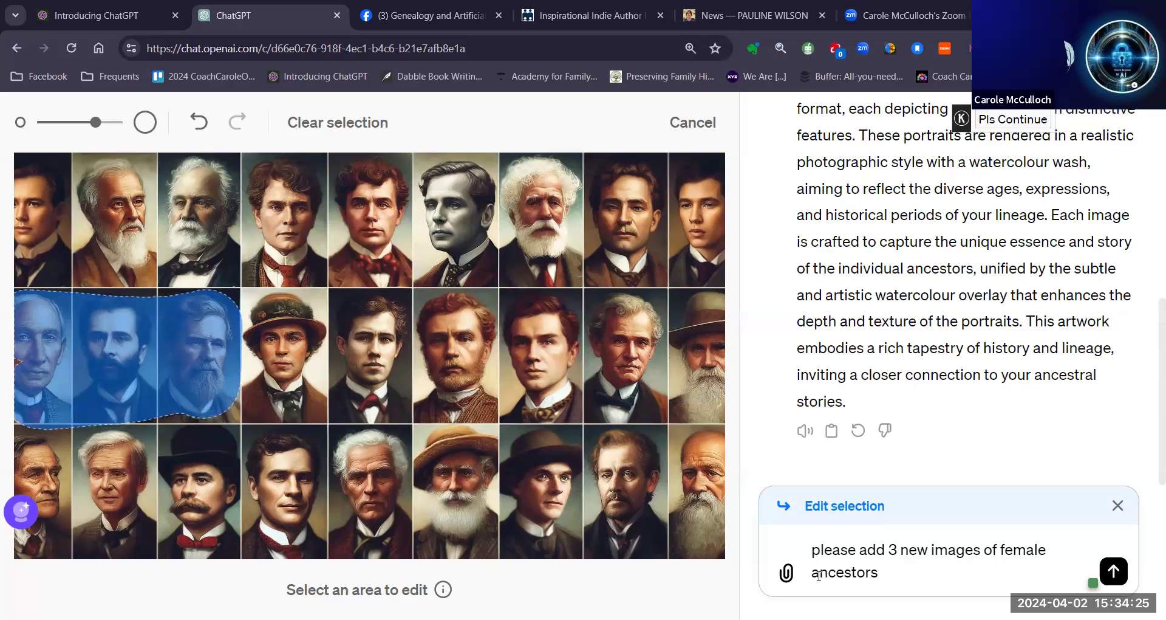
click(1114, 571)
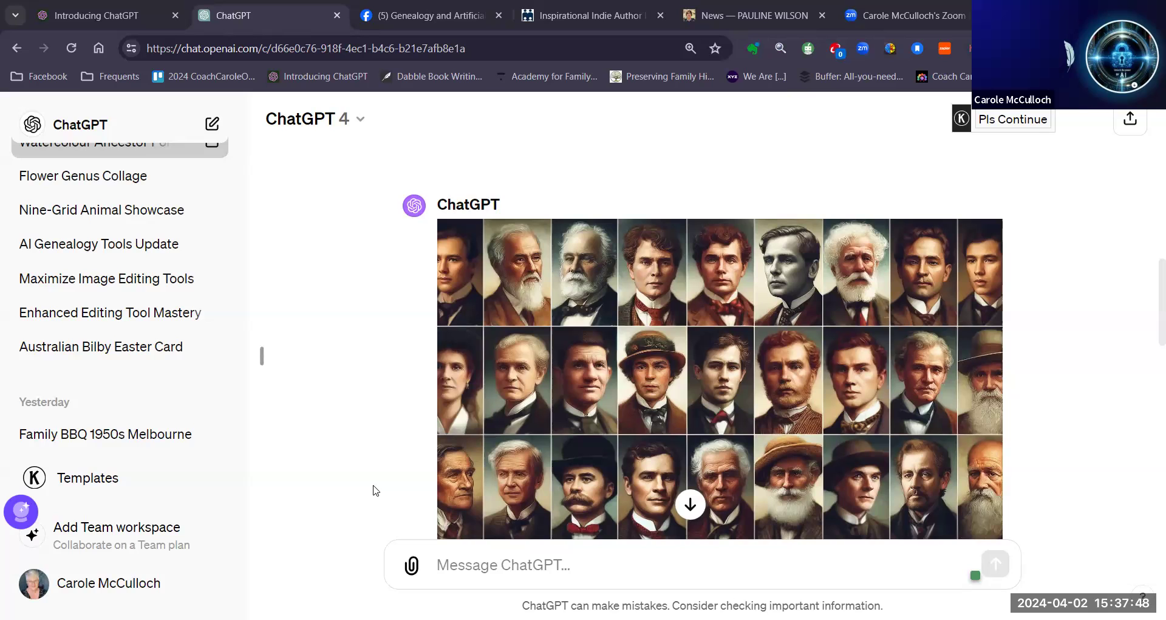
mouse_move(463, 407)
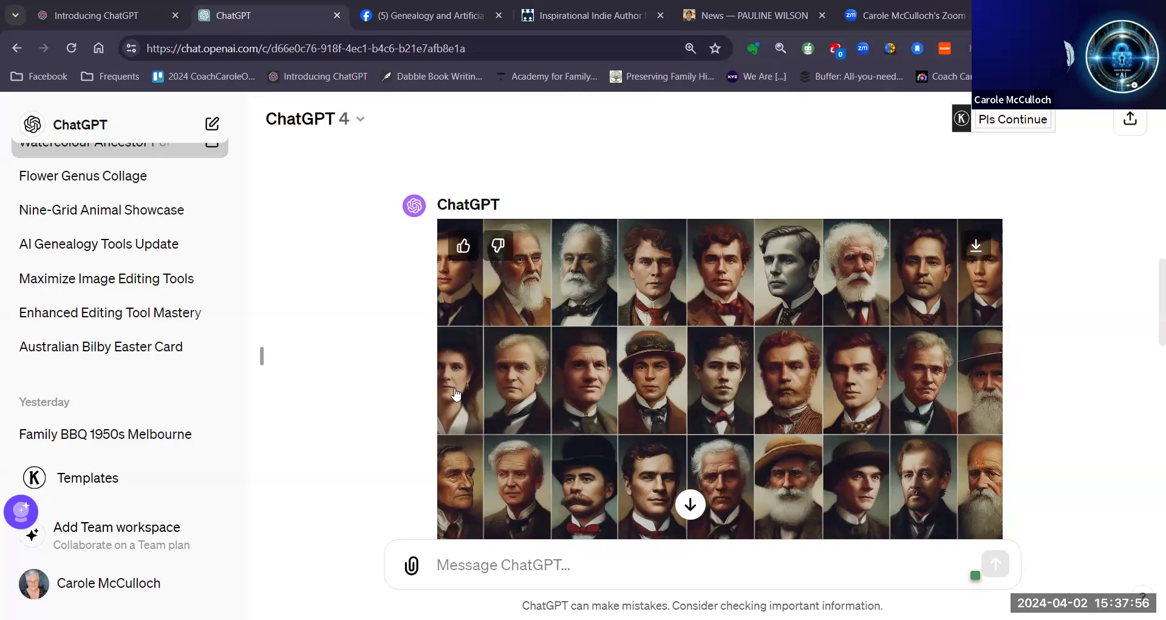
click(686, 381)
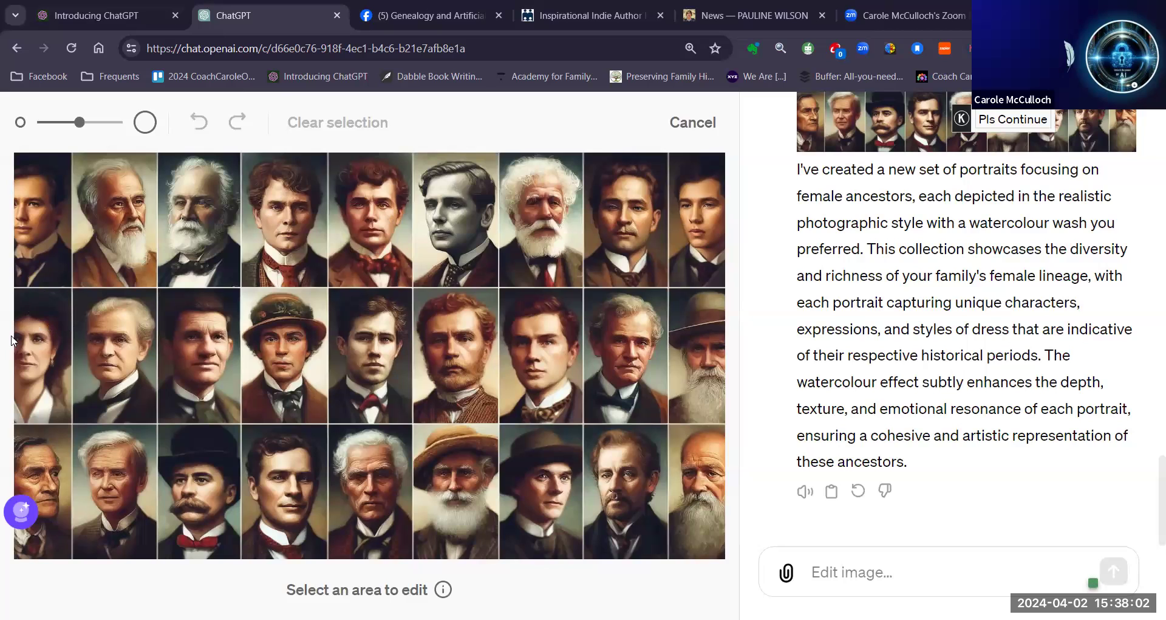
mouse_move(27, 317)
mouse_down()
mouse_move(424, 346)
mouse_move(658, 346)
mouse_move(696, 364)
mouse_up()
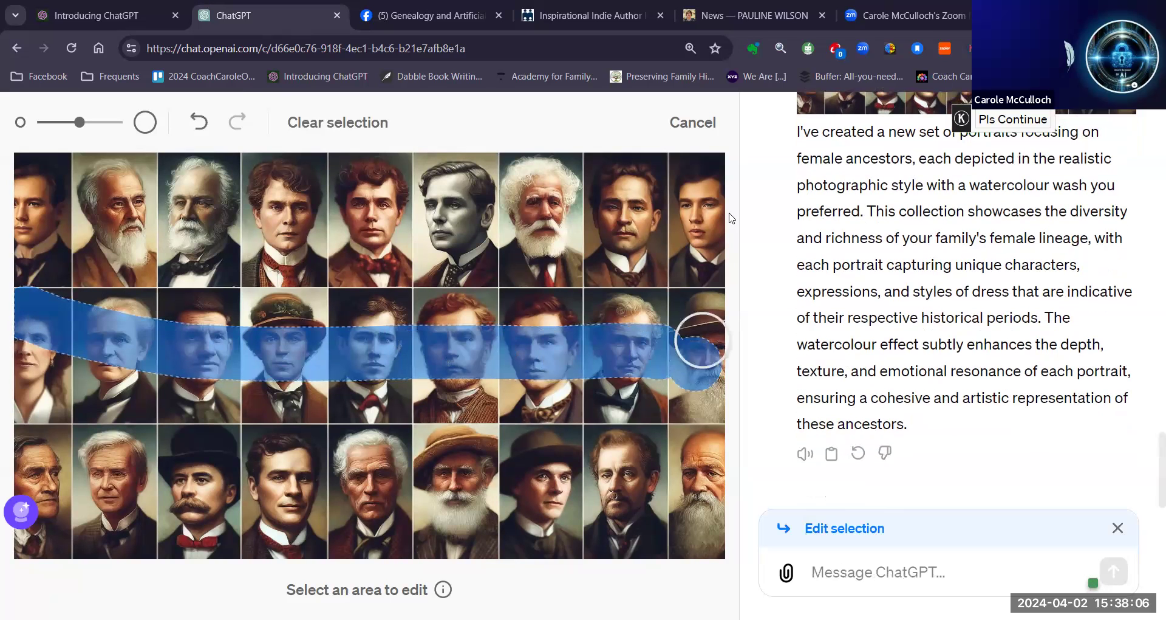
click(694, 125)
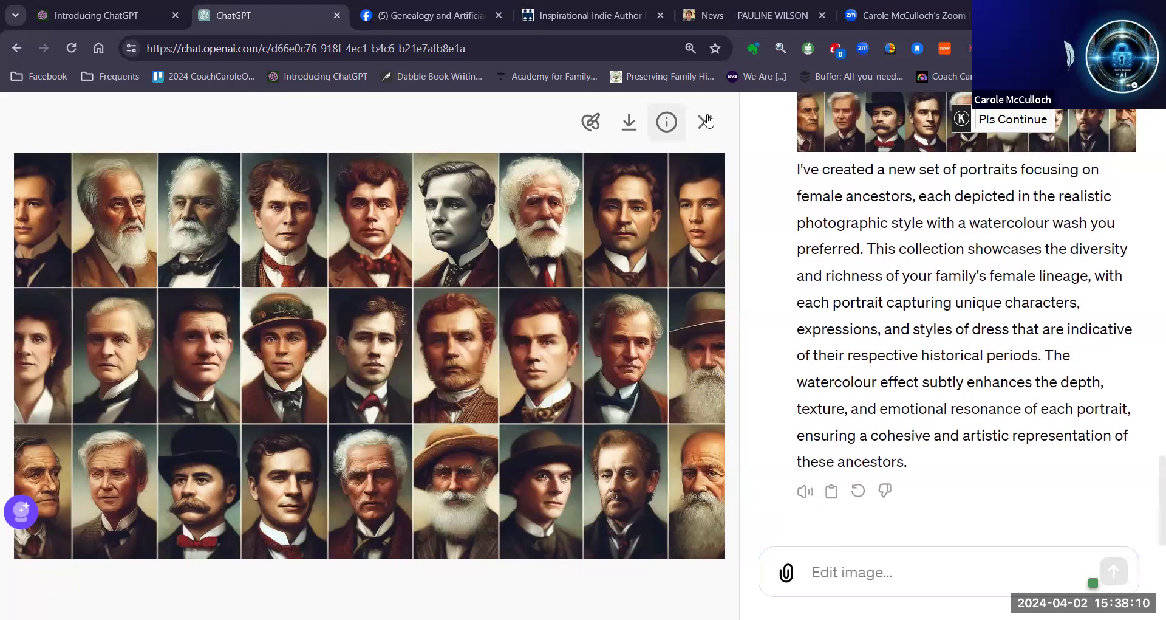
click(703, 123)
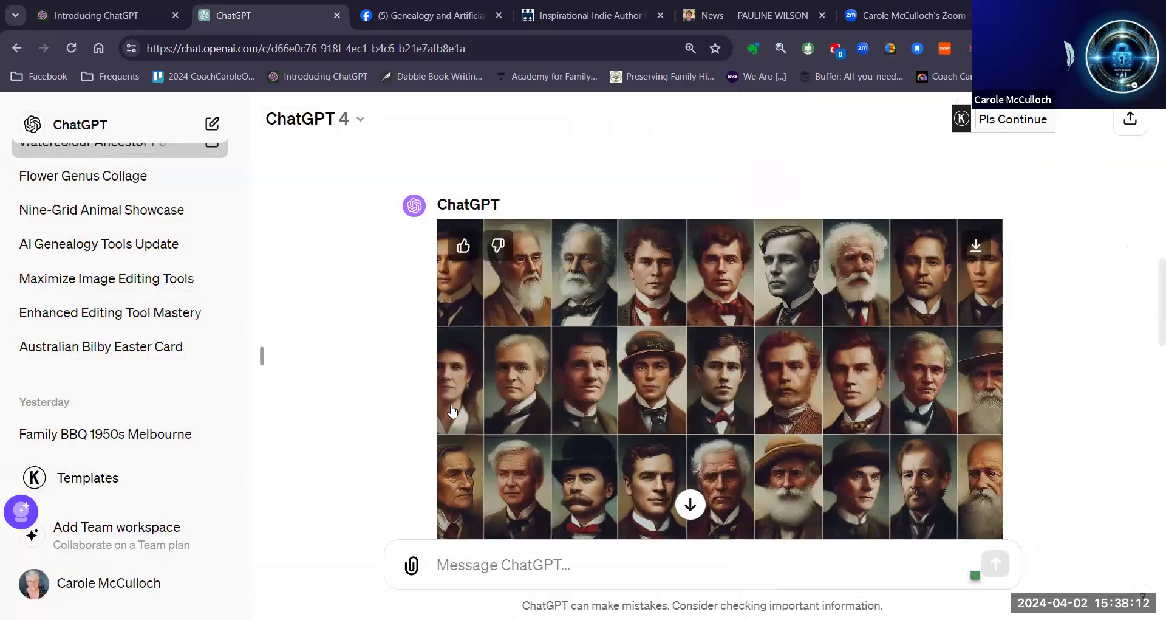
Open the grid version with women across the middle row for area editing and mark the whole bottom row of portraits
scroll(395, 418, down, 6)
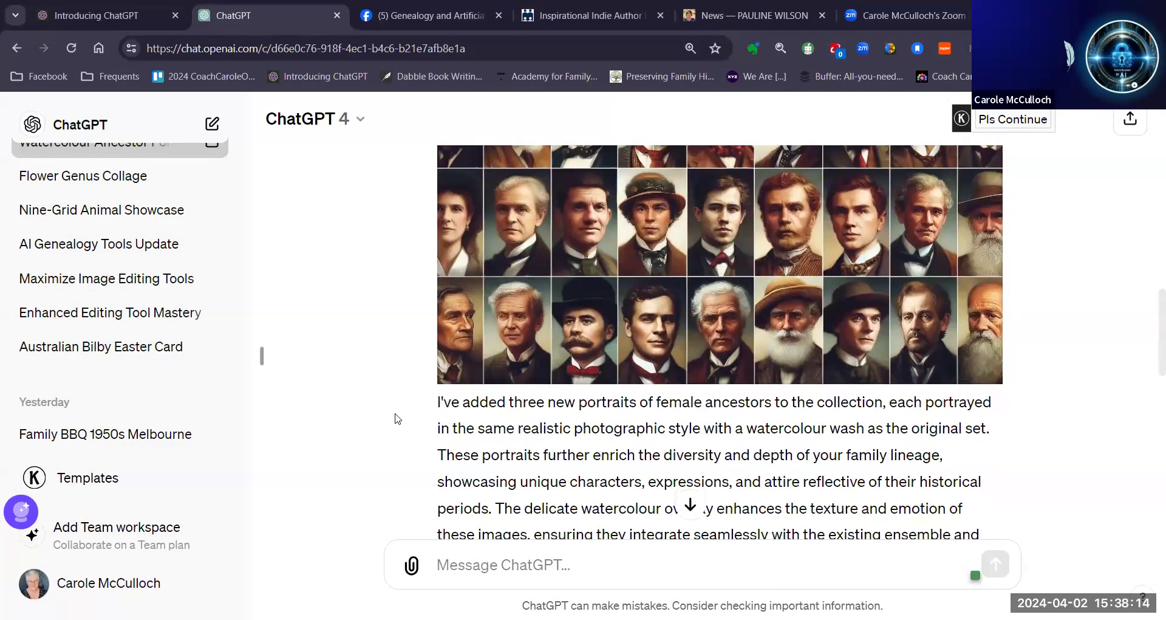
scroll(395, 418, down, 5)
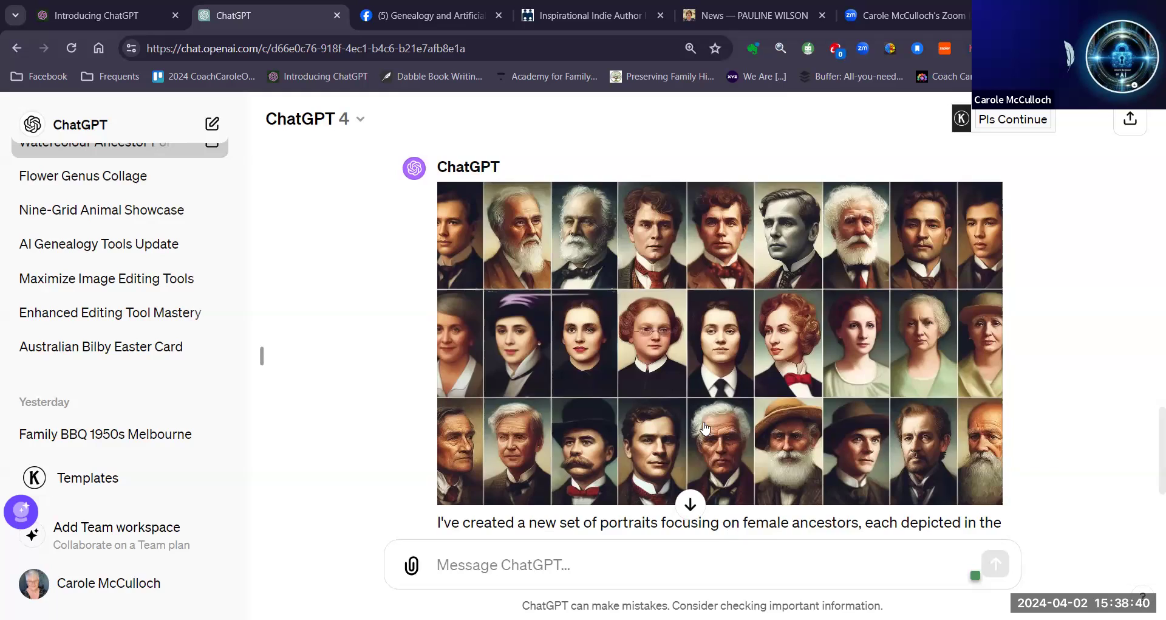
click(705, 402)
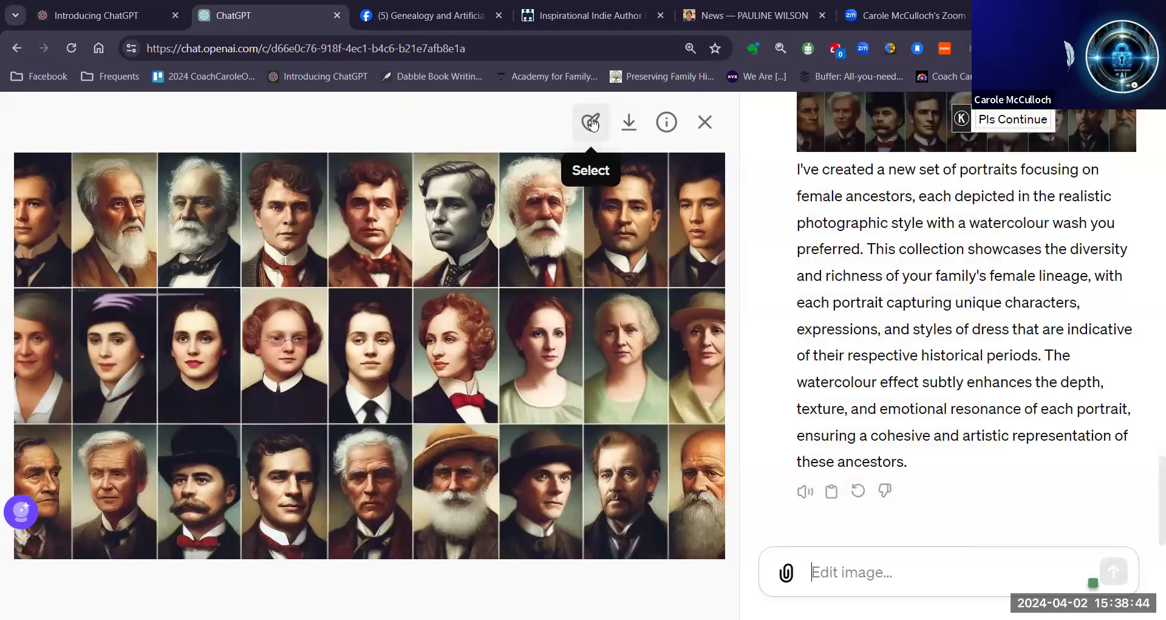
click(592, 124)
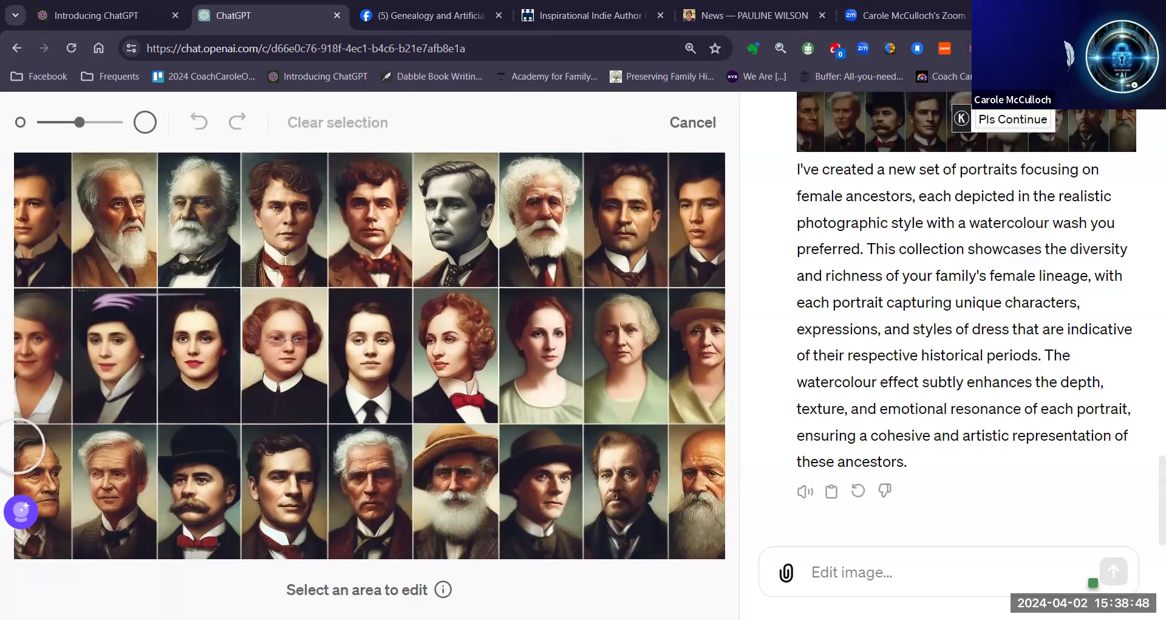
mouse_move(18, 448)
mouse_down()
mouse_move(511, 439)
mouse_move(643, 471)
mouse_move(710, 466)
mouse_move(381, 485)
mouse_move(57, 476)
mouse_move(40, 507)
mouse_move(79, 520)
mouse_move(321, 503)
mouse_move(713, 518)
mouse_move(429, 547)
mouse_move(26, 533)
mouse_up()
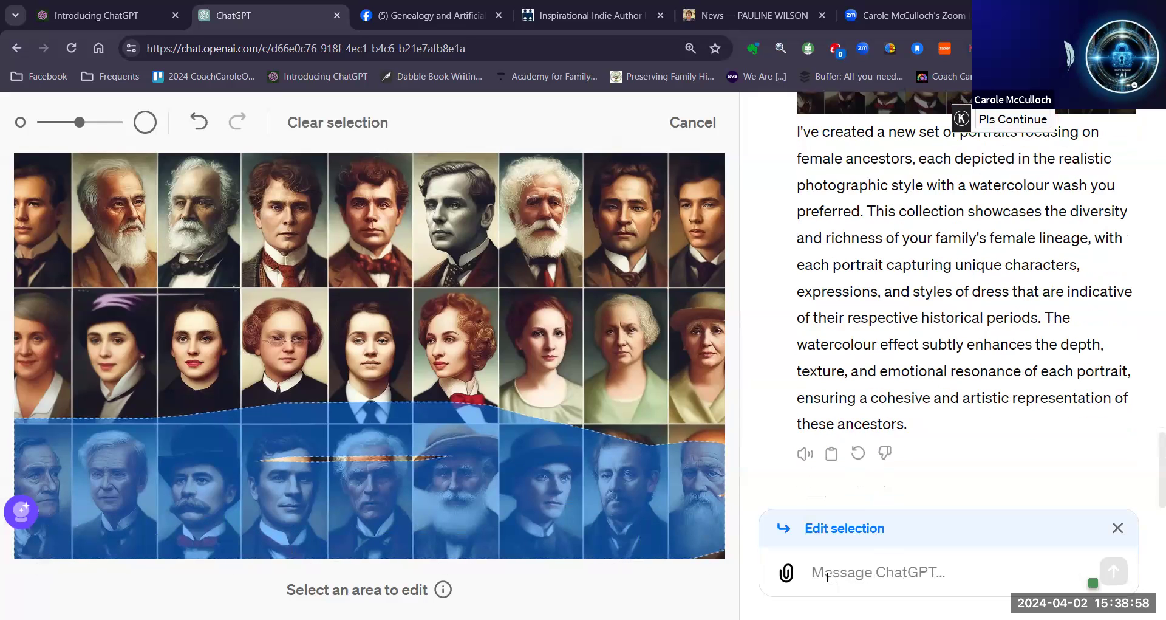
Submit the edit request "replace with images of children from the ancestors in the same era" for the selected row
click(824, 574)
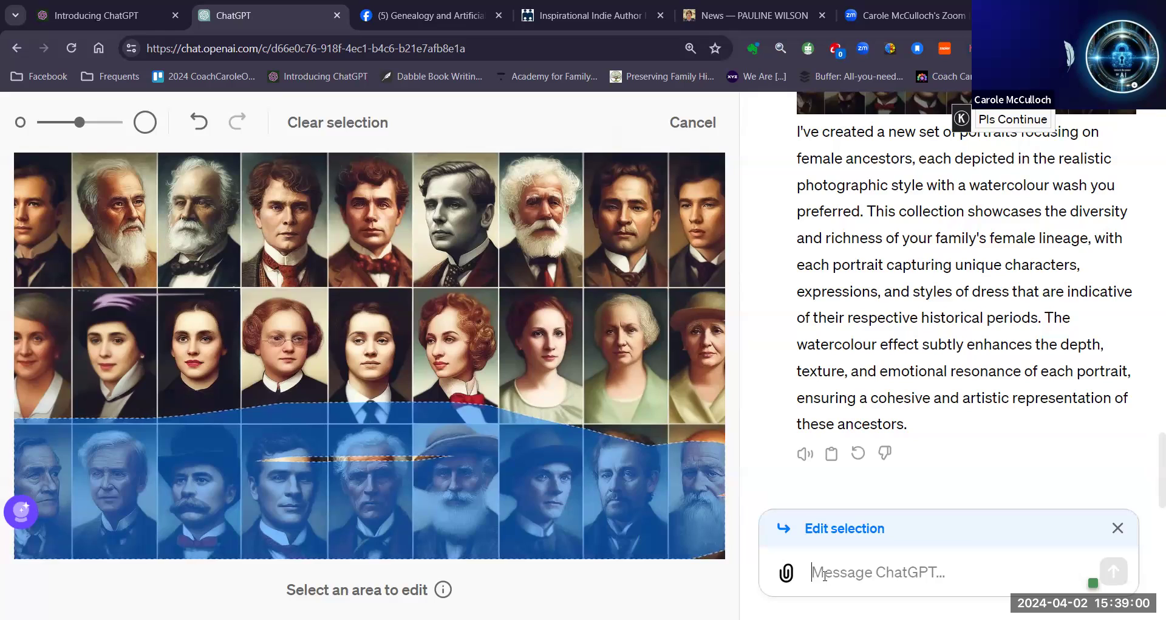
text(replac)
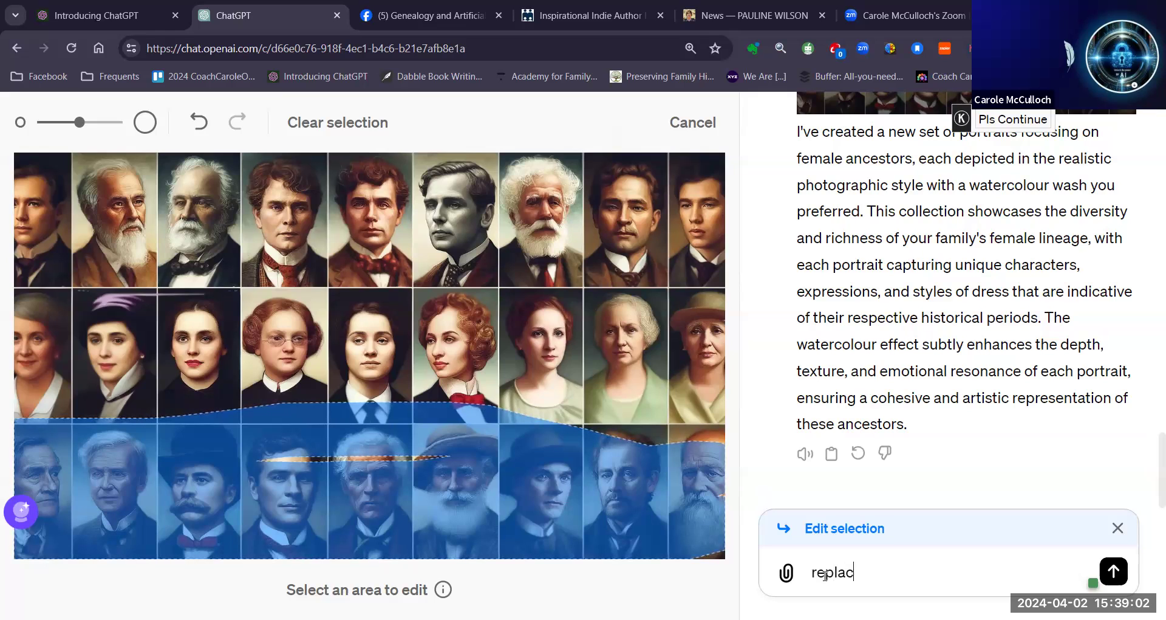
text(e with im)
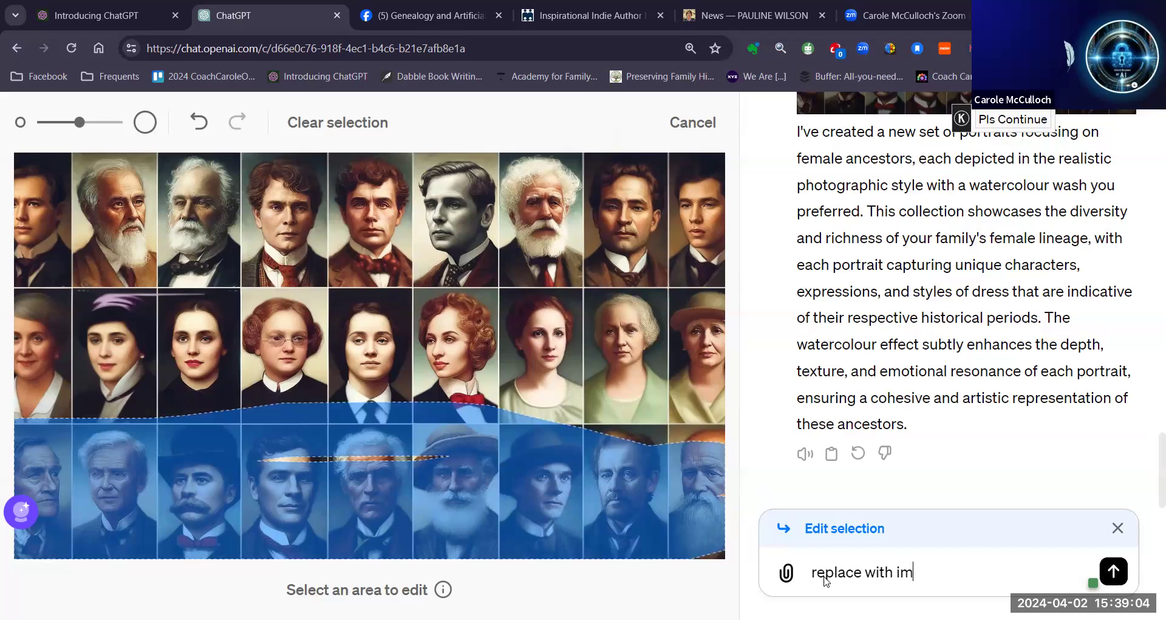
text(ages of childr)
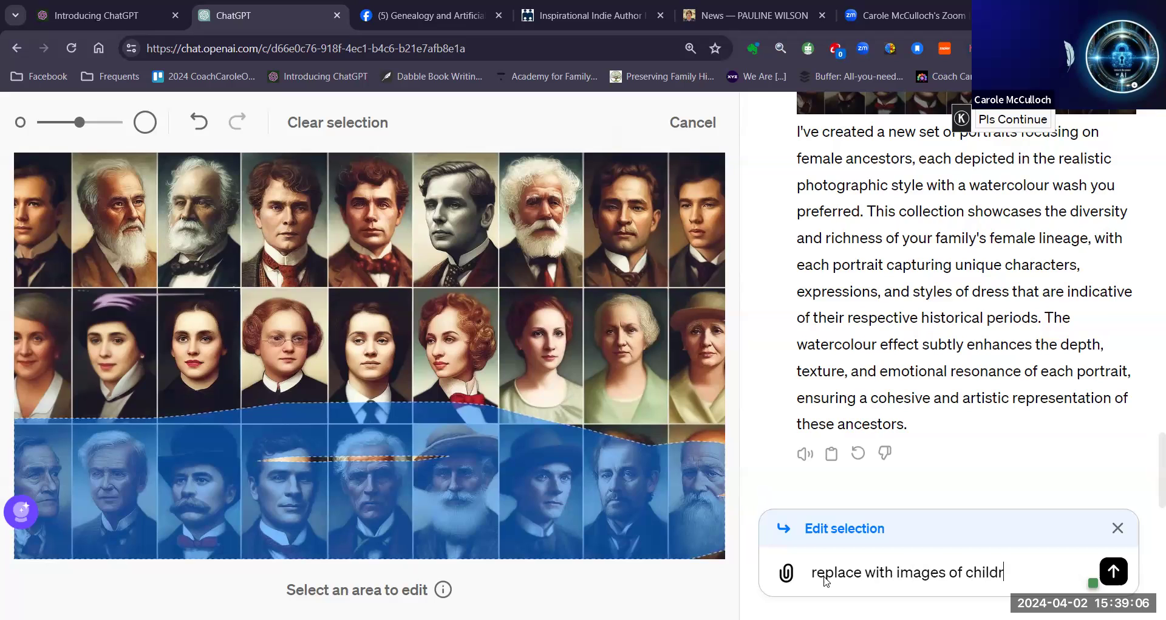
text(en from)
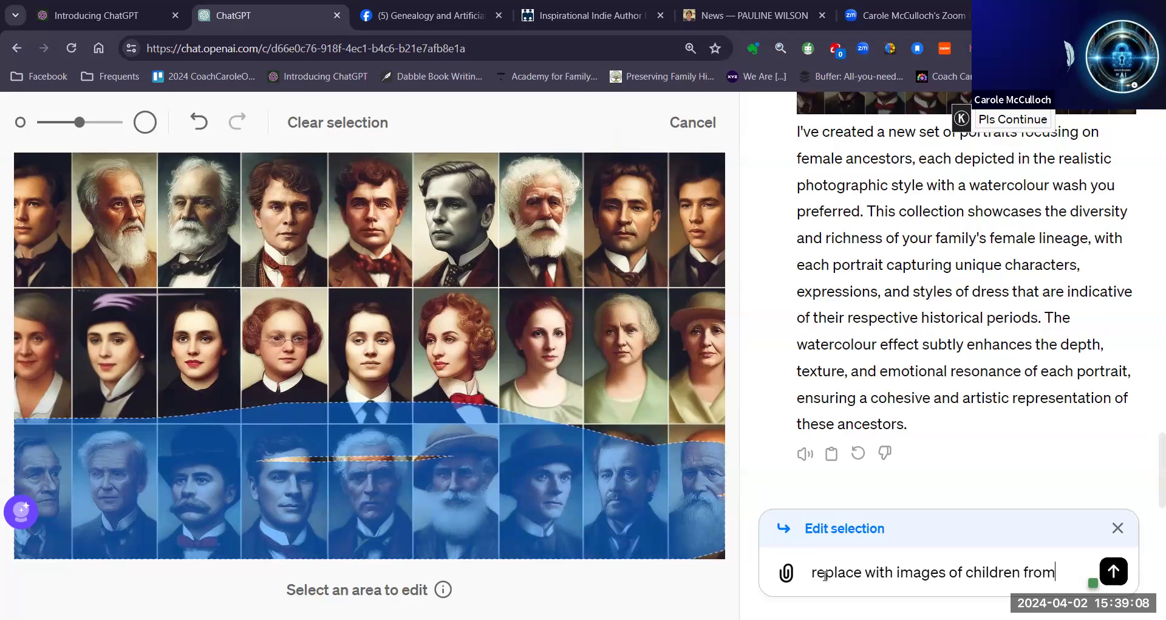
text( the)
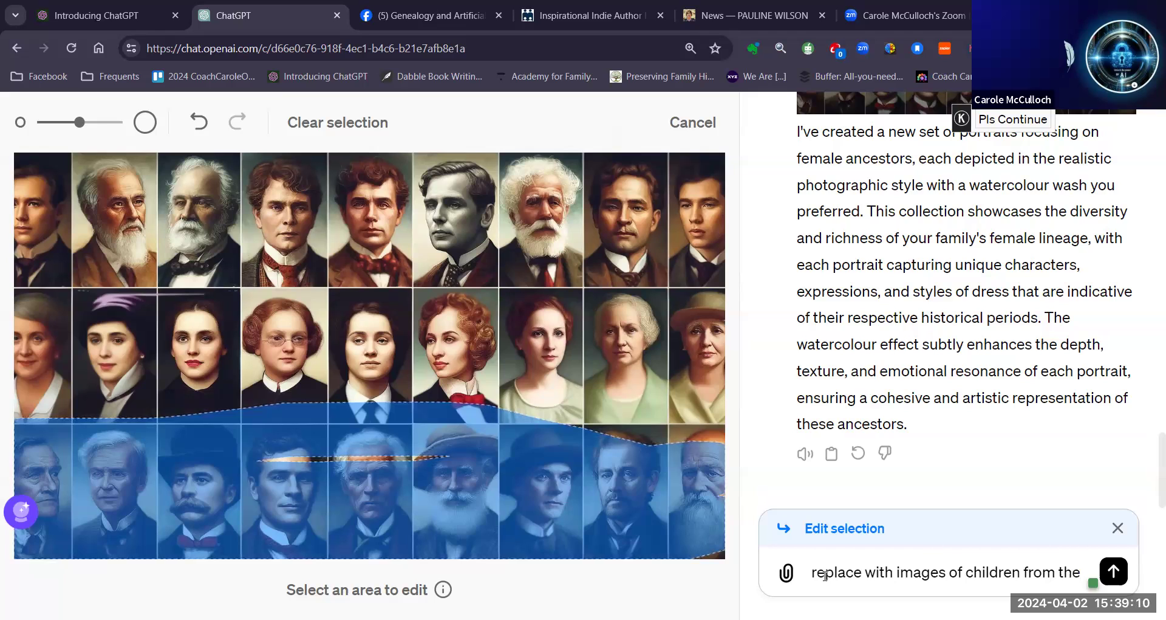
text( ancestror)
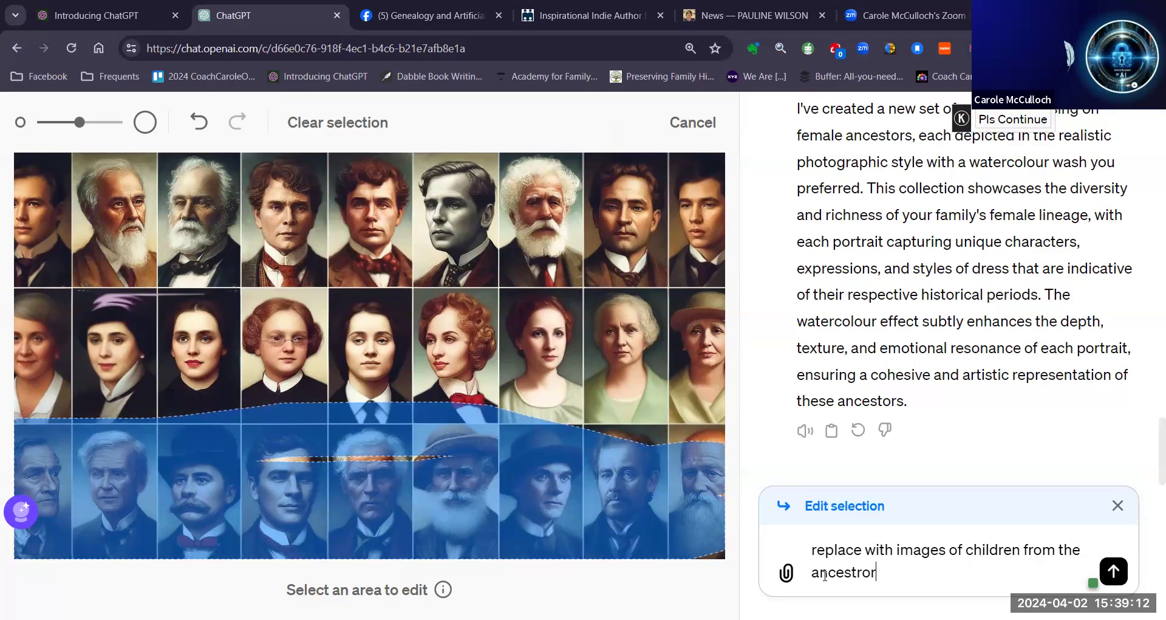
key(BackSpace)
key(BackSpace)
key(BackSpace)
text(ors)
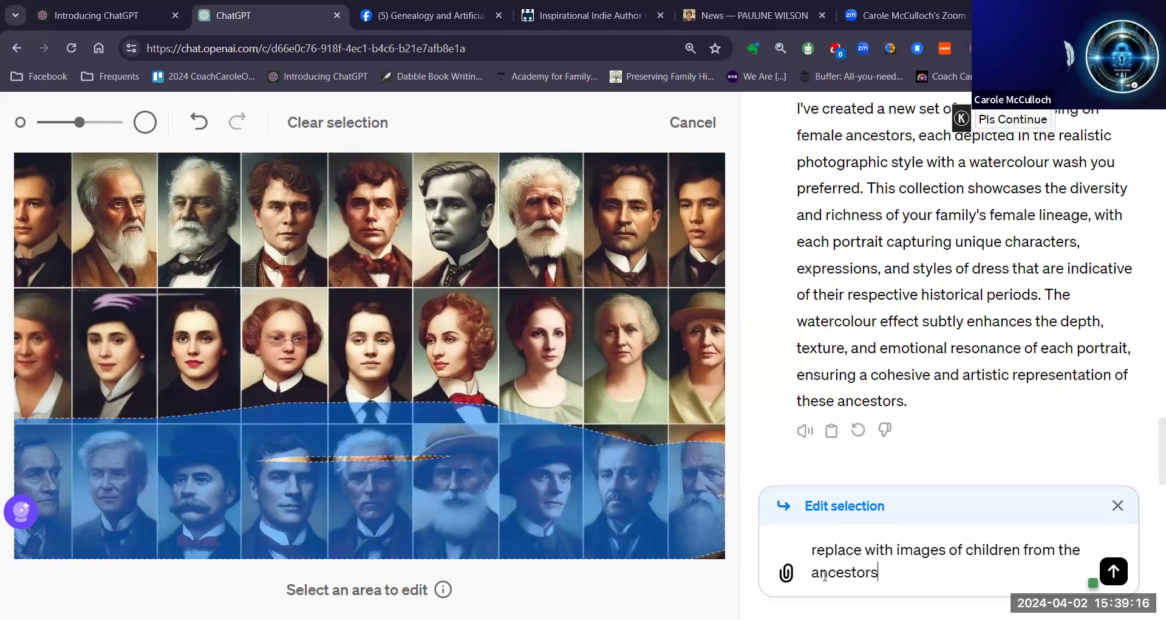
text( in the same e)
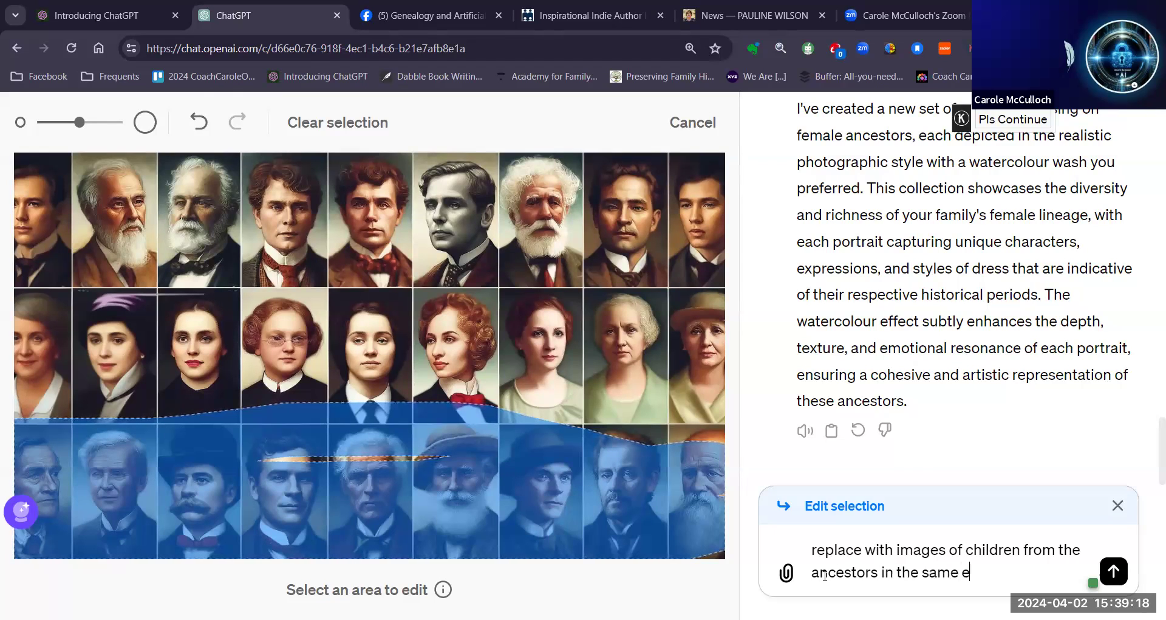
text(ra)
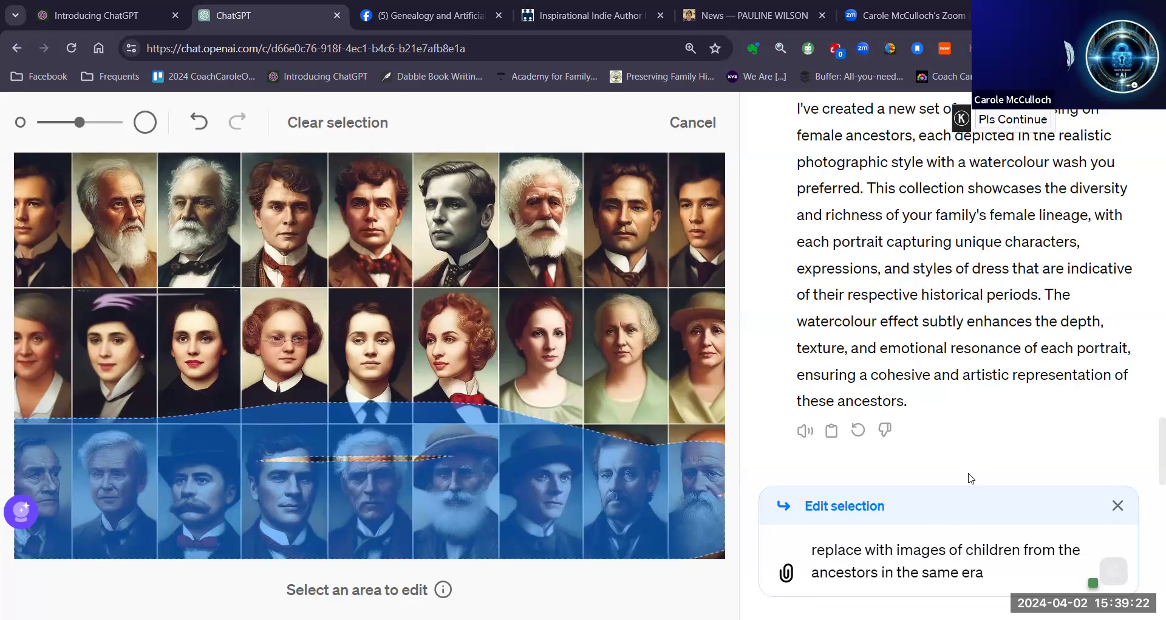
key(Return)
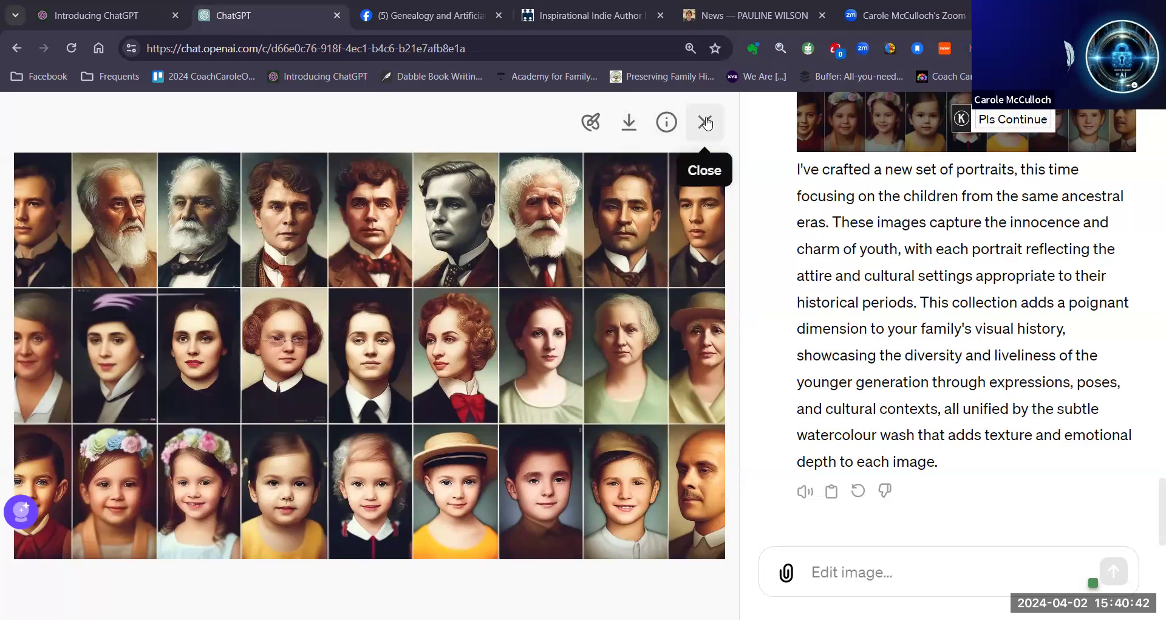
Close the enlarged portrait grid and send the chat request "save as a .jpg image"
click(705, 124)
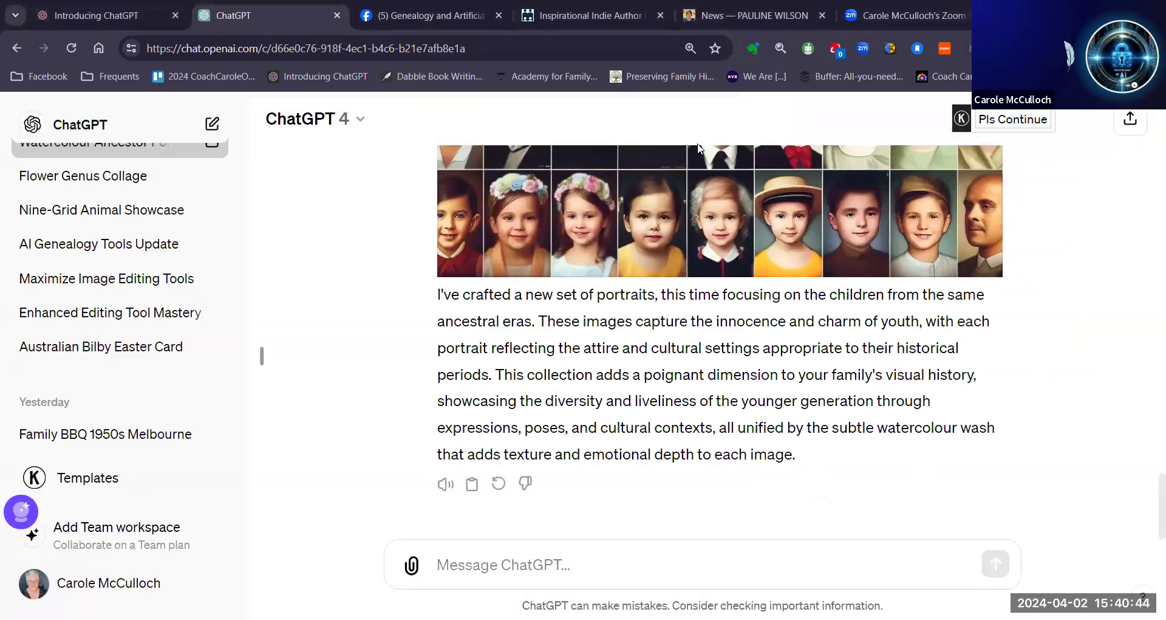
click(454, 566)
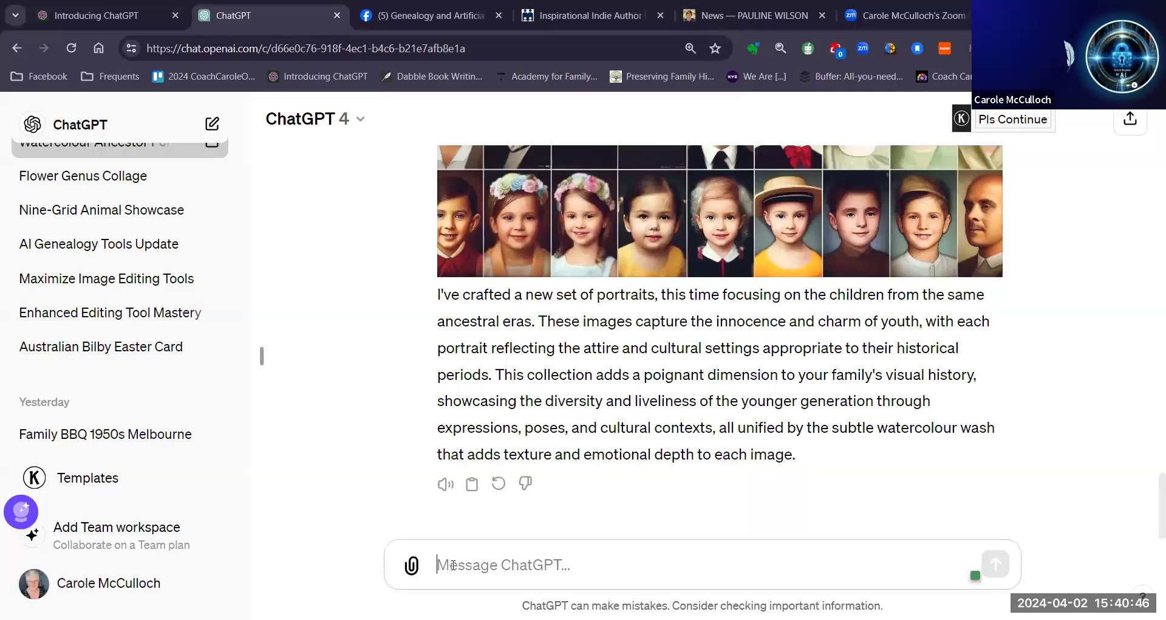
text(save a)
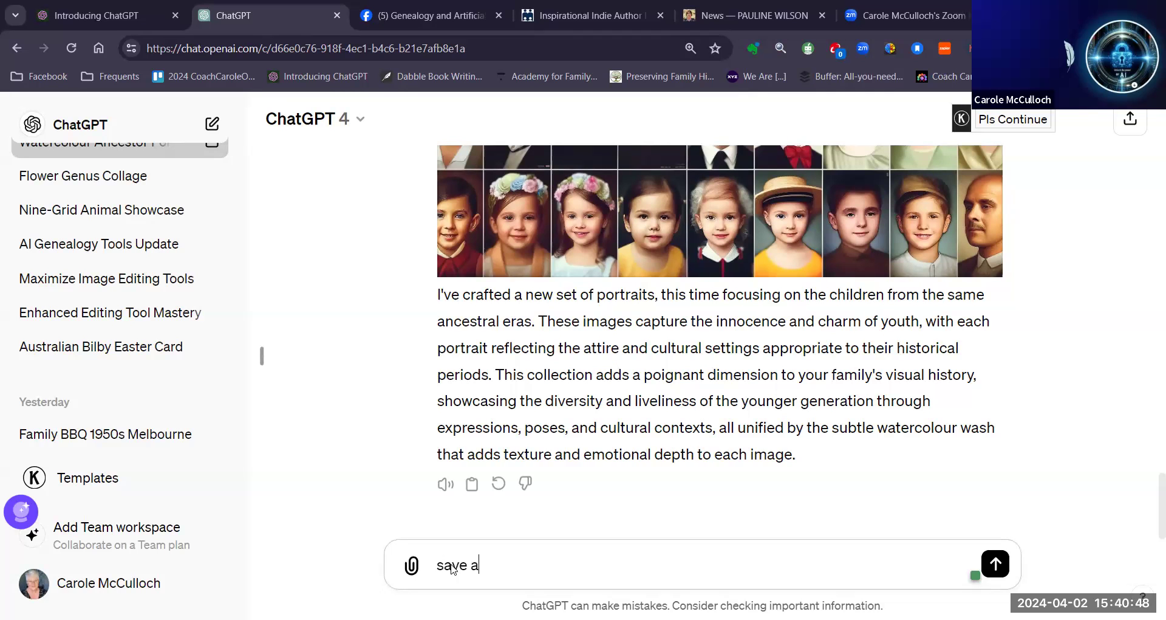
text(s a .jpg image)
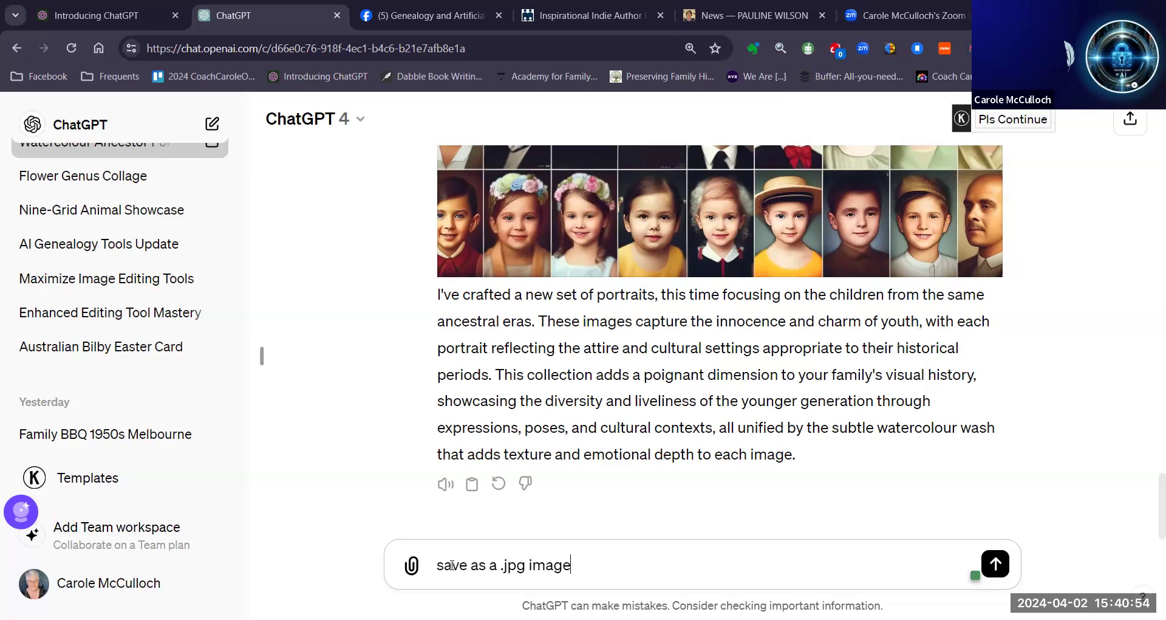
key(Return)
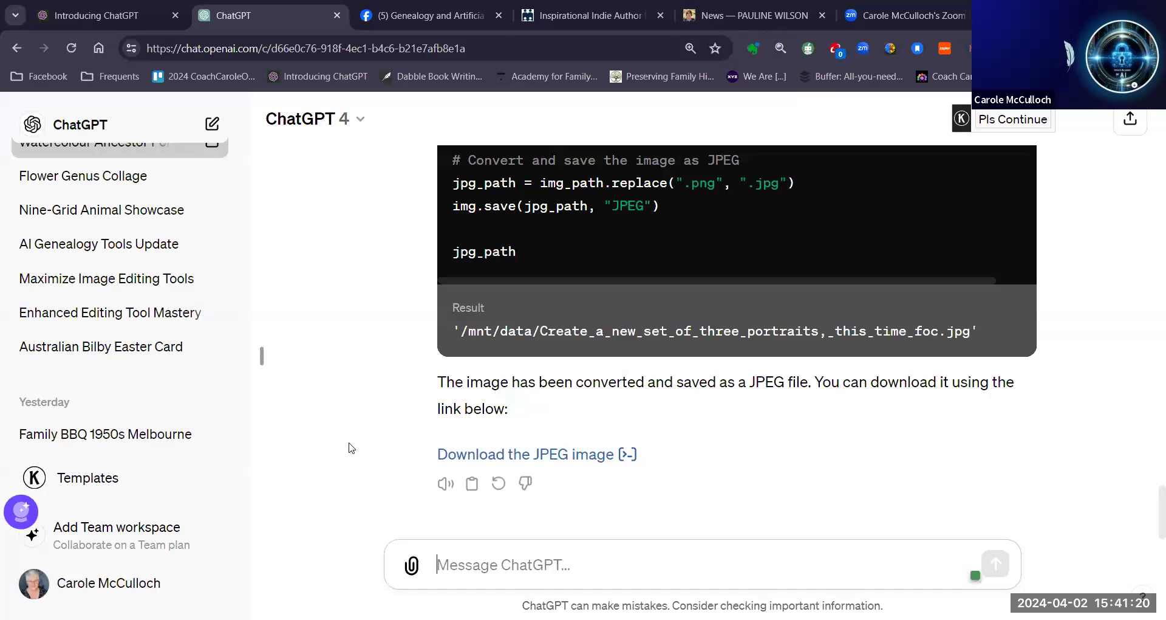
Review the edited portrait grid, and open the Flower Genus Collage chat to examine its flower grid before and after the selected-area replacement
scroll(350, 448, up, 15)
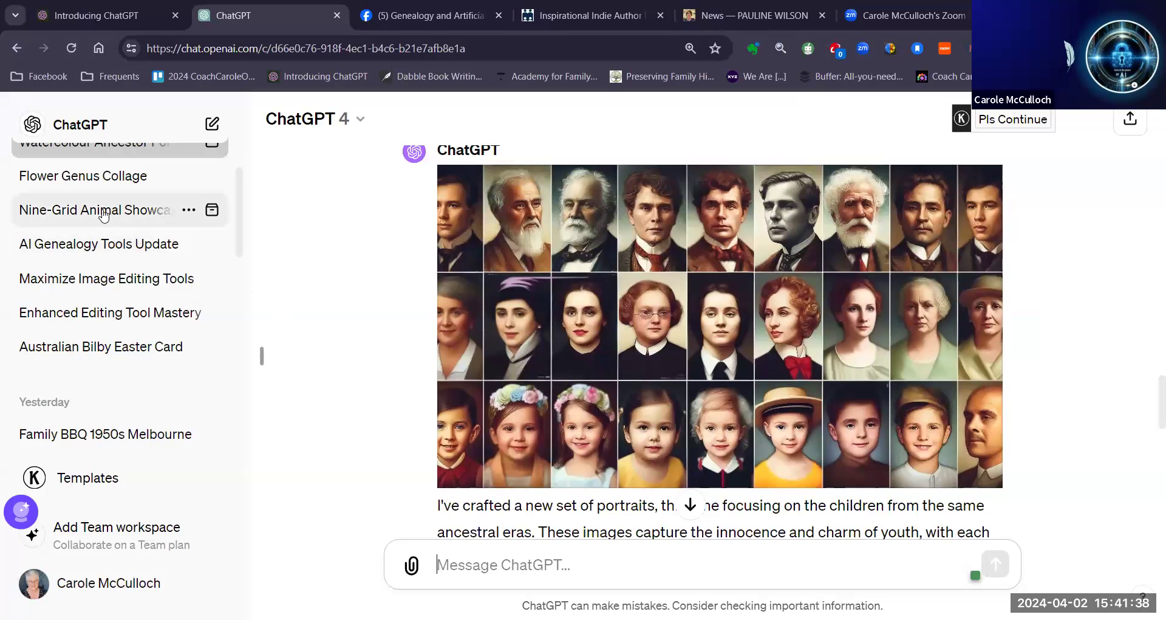
click(74, 180)
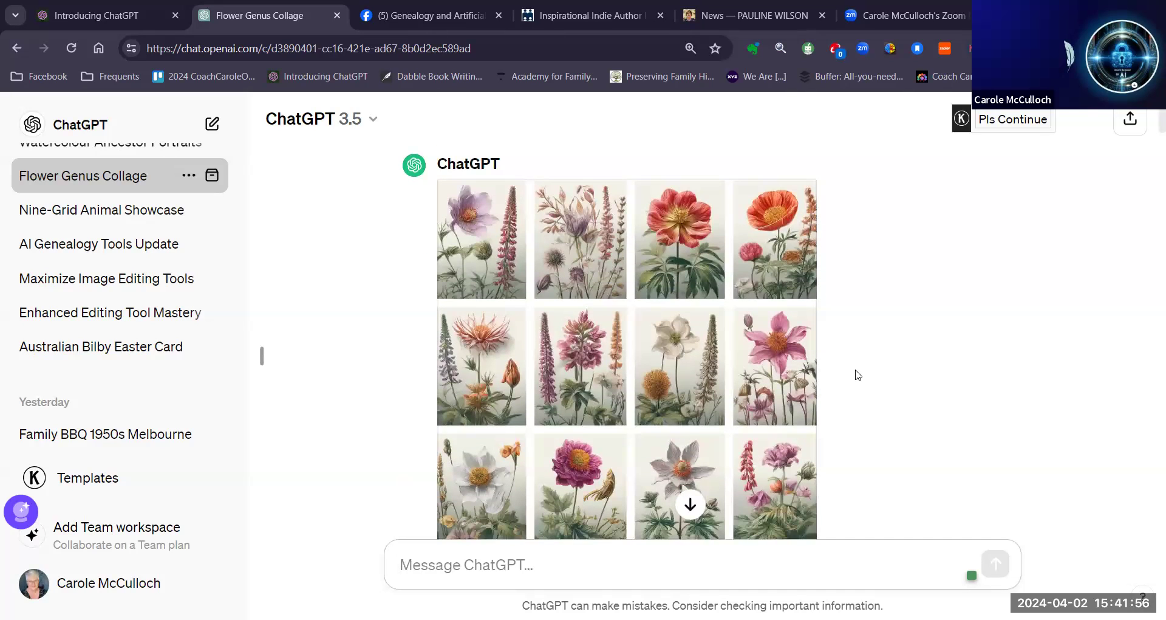
mouse_move(575, 331)
scroll(861, 313, down, 10)
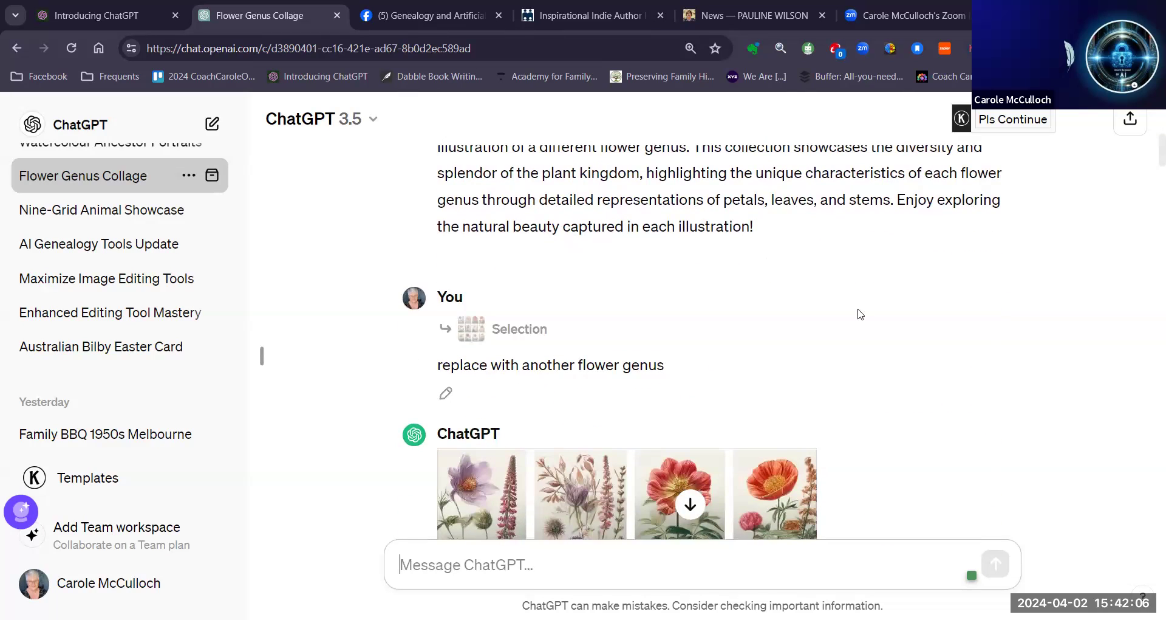
scroll(860, 313, down, 5)
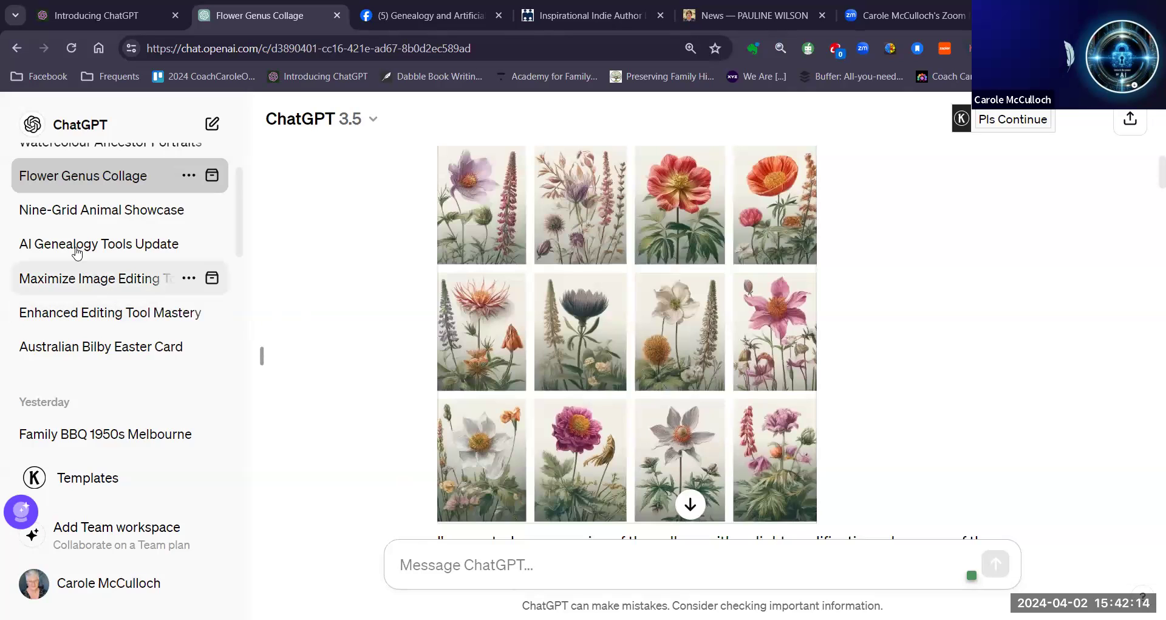
In the Nine-Grid Animal Showcase chat, open the four-by-four animal grid for area editing and mark the bear in the bottom row's last tile
click(87, 212)
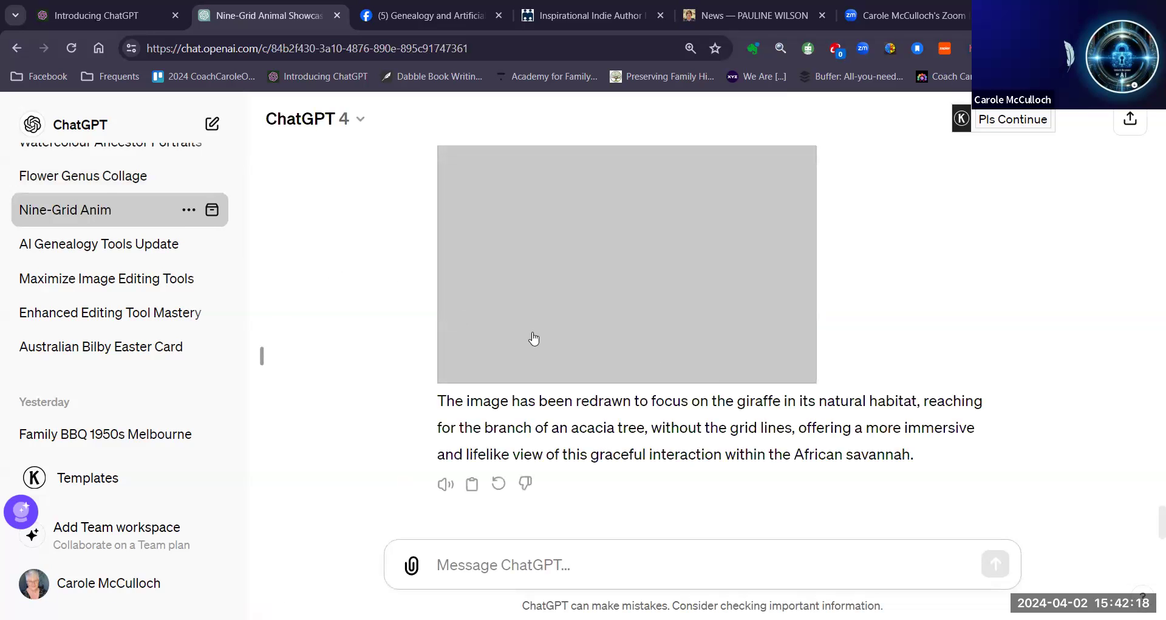
scroll(865, 308, up, 10)
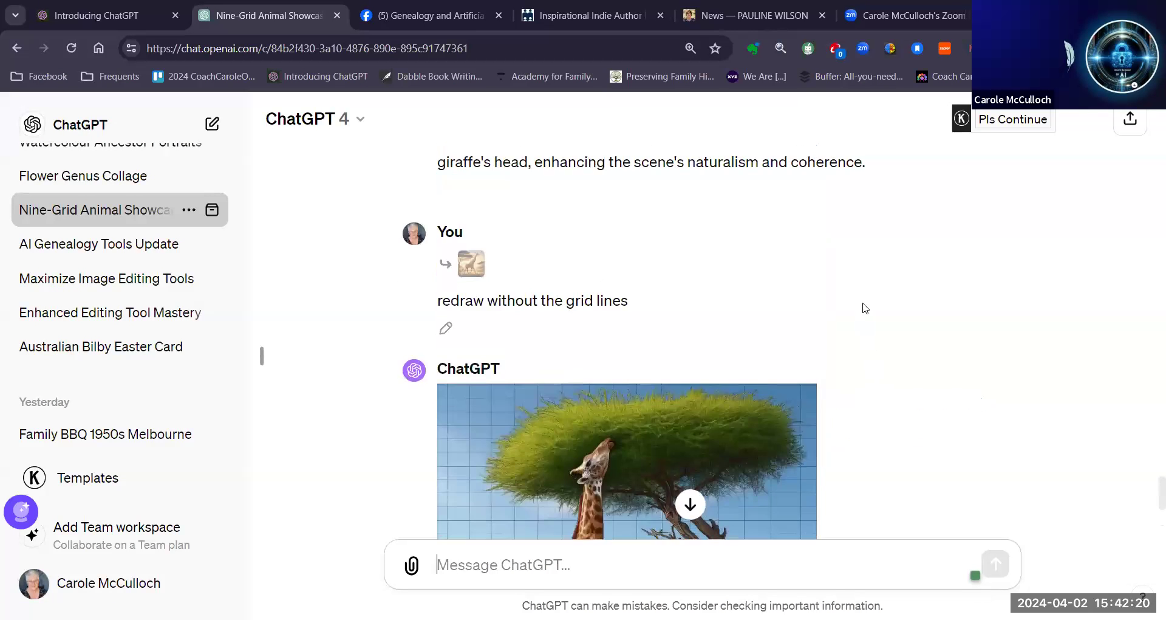
scroll(852, 274, up, 20)
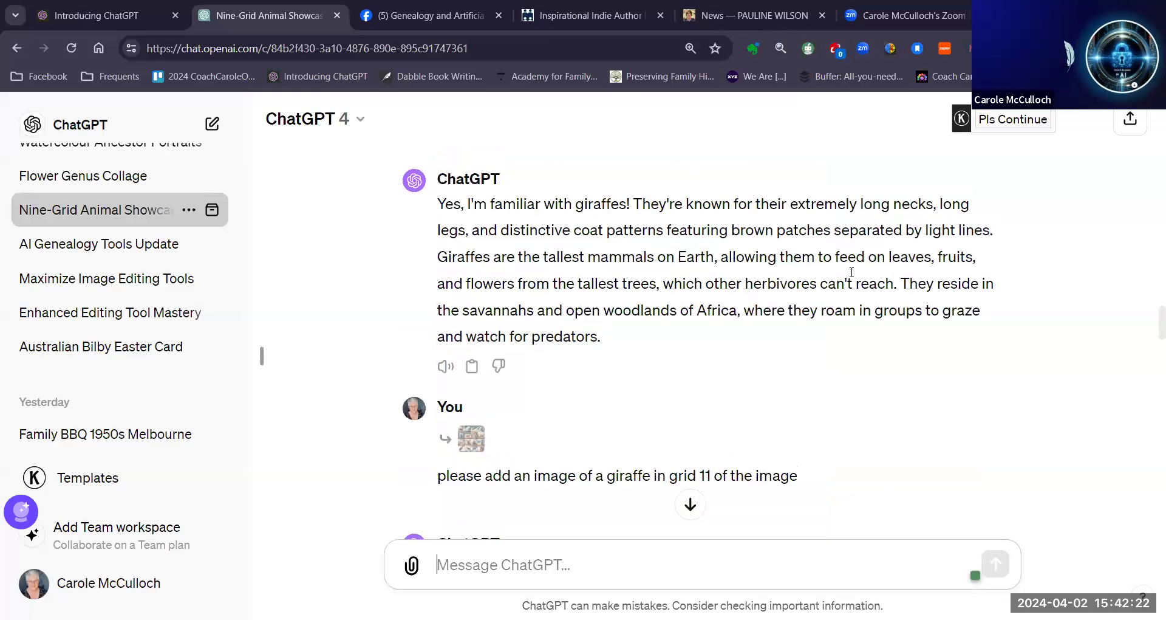
scroll(852, 271, down, 15)
scroll(854, 278, up, 3)
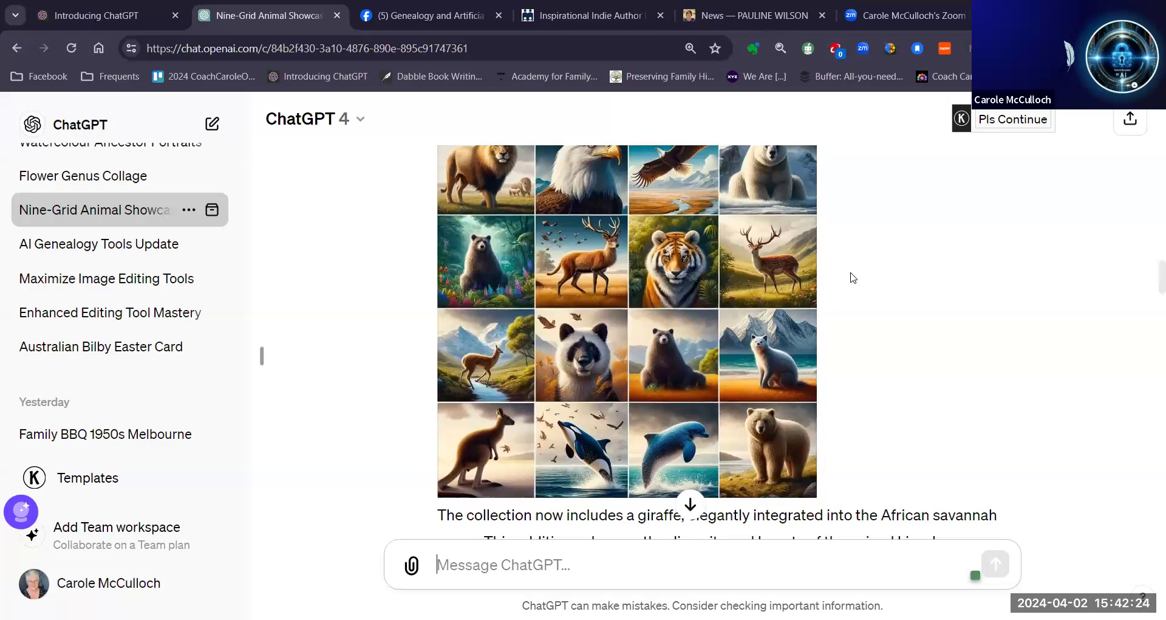
scroll(852, 277, up, 1)
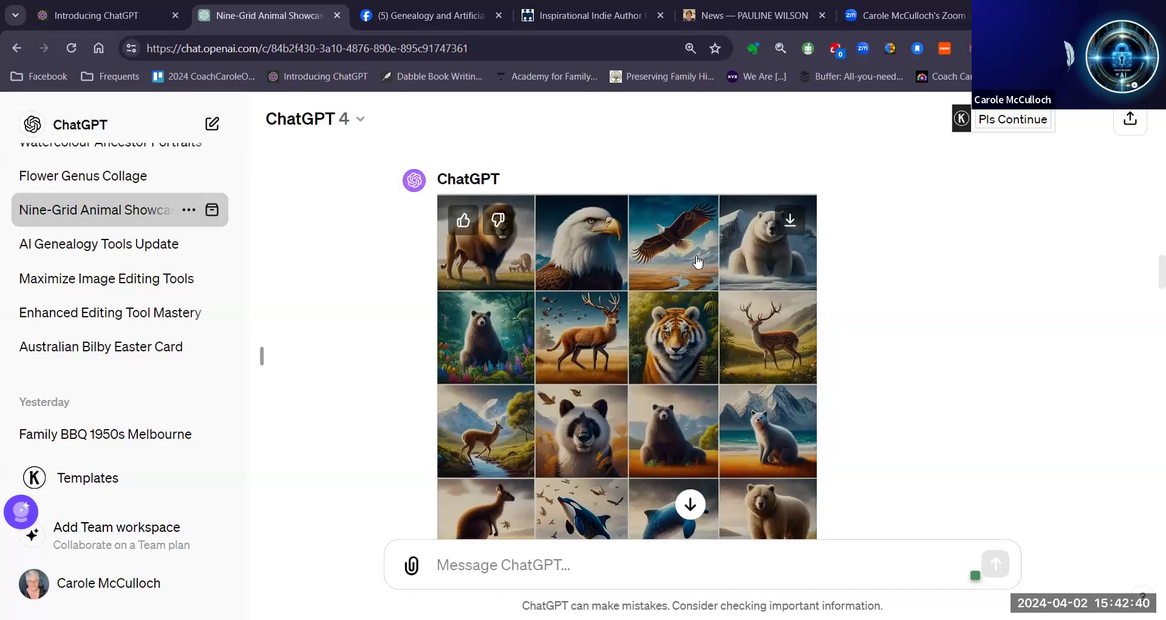
click(697, 261)
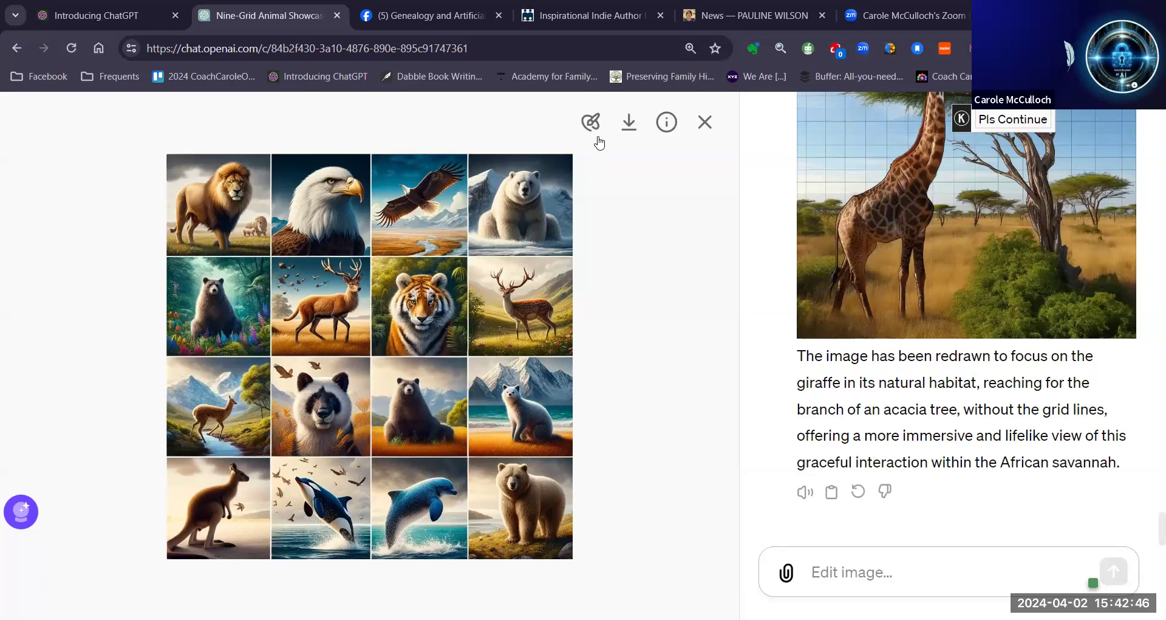
click(589, 124)
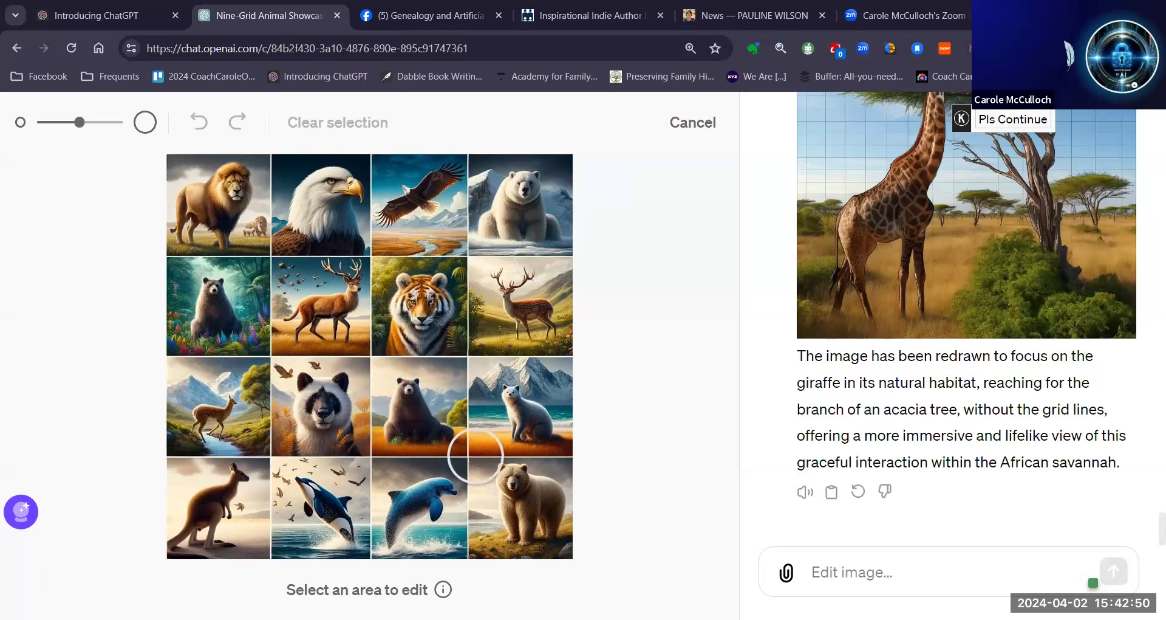
mouse_move(479, 473)
mouse_down()
mouse_move(568, 500)
mouse_move(459, 504)
mouse_move(495, 528)
mouse_move(586, 538)
mouse_up()
Submit the edit request "change this to an elephant" for the selected tile, check the reply against the image, and close the enlarged grid
click(817, 572)
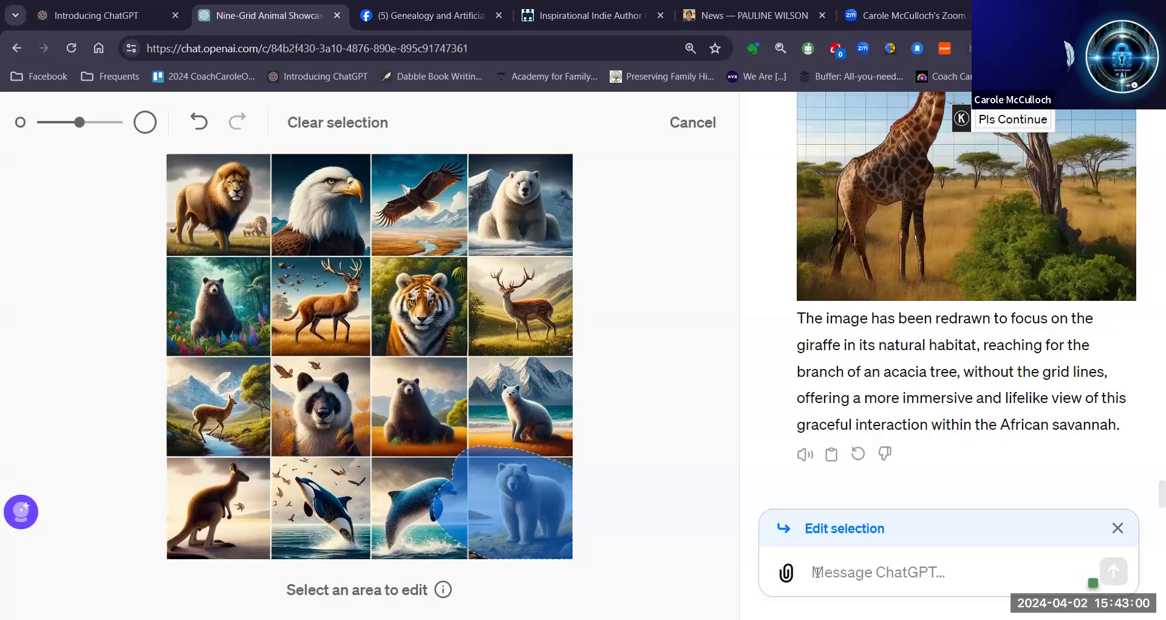
text(change )
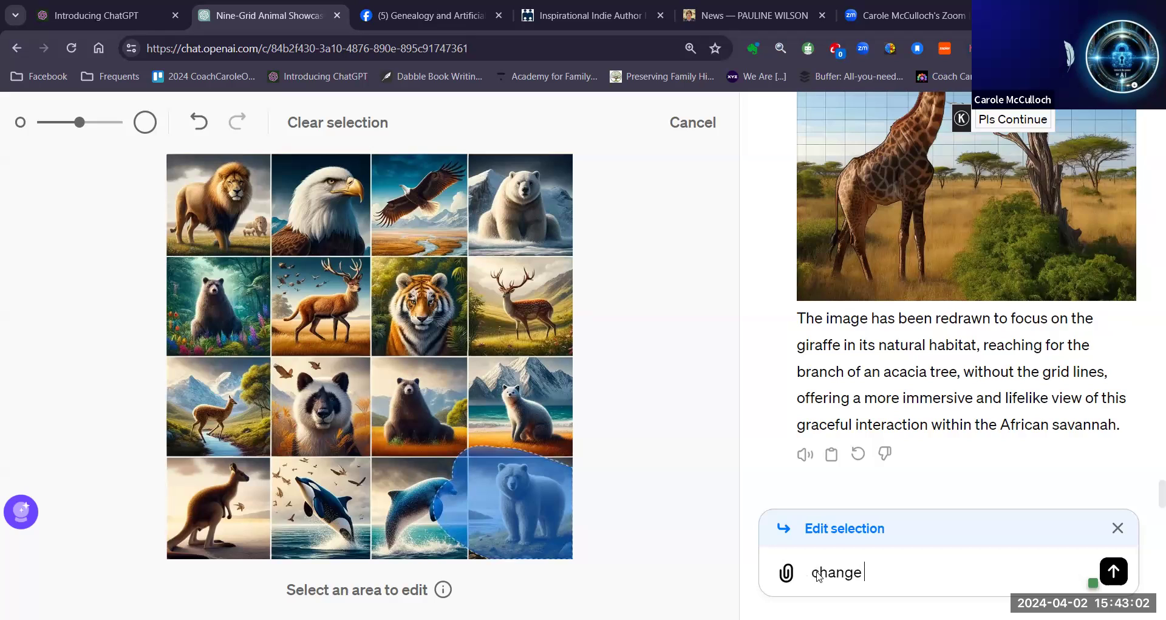
text(this to an elephe)
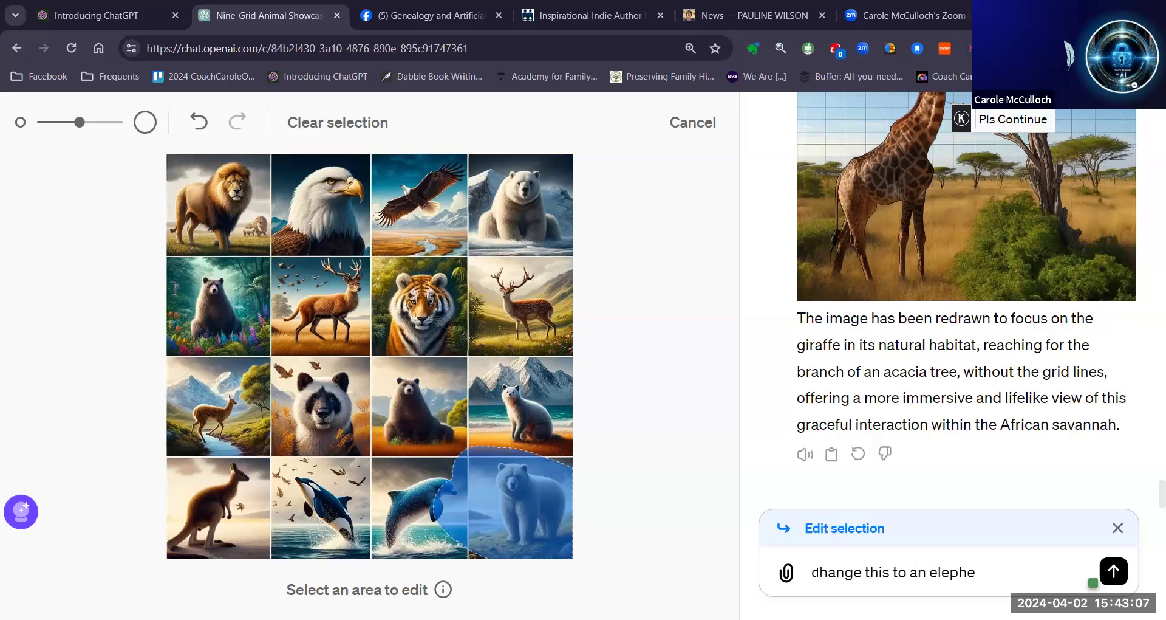
key(BackSpace)
text(ant)
key(Return)
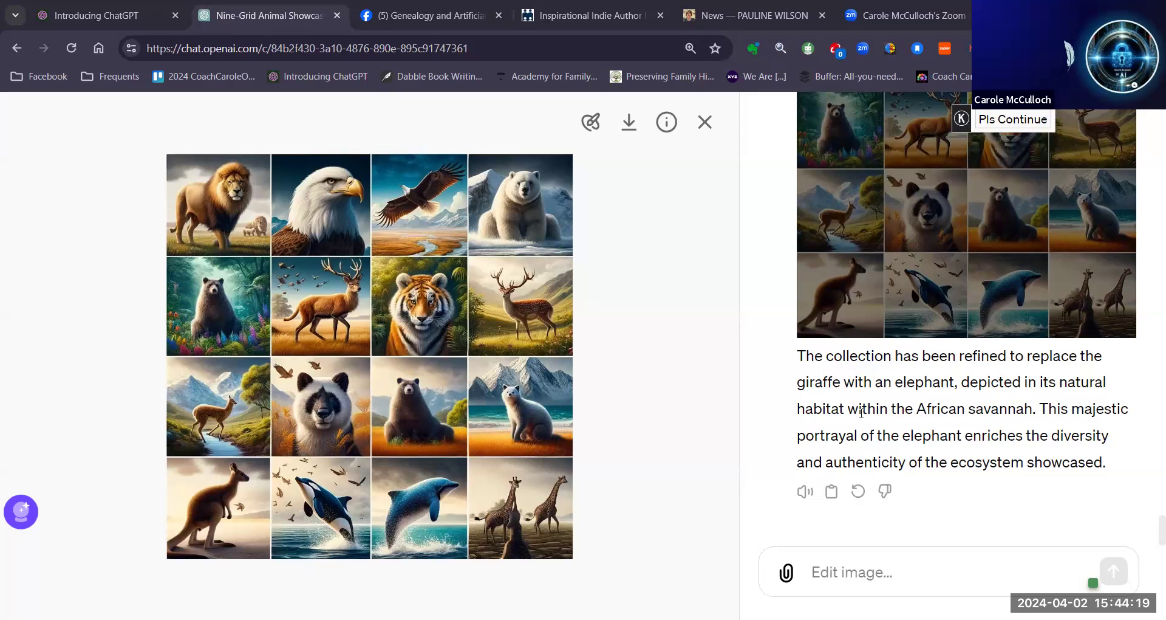
drag(800, 355, 1069, 396)
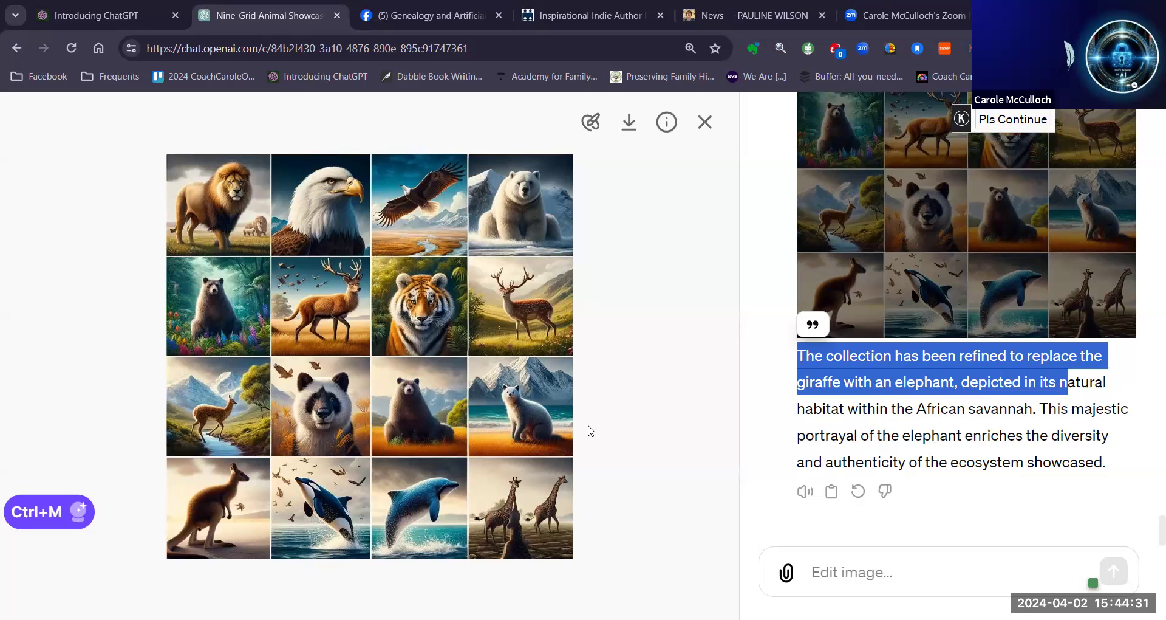
click(707, 122)
Browse the chat history and open the Australian Bilby Easter Card chat
scroll(98, 350, down, 4)
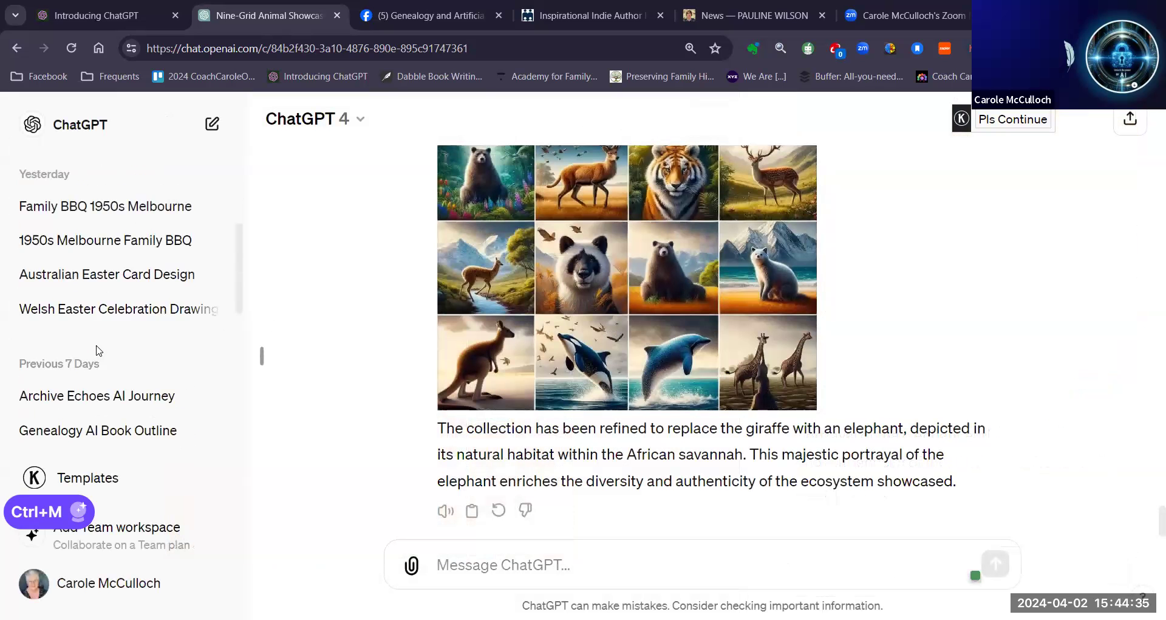
scroll(99, 350, down, 2)
scroll(97, 350, down, 1)
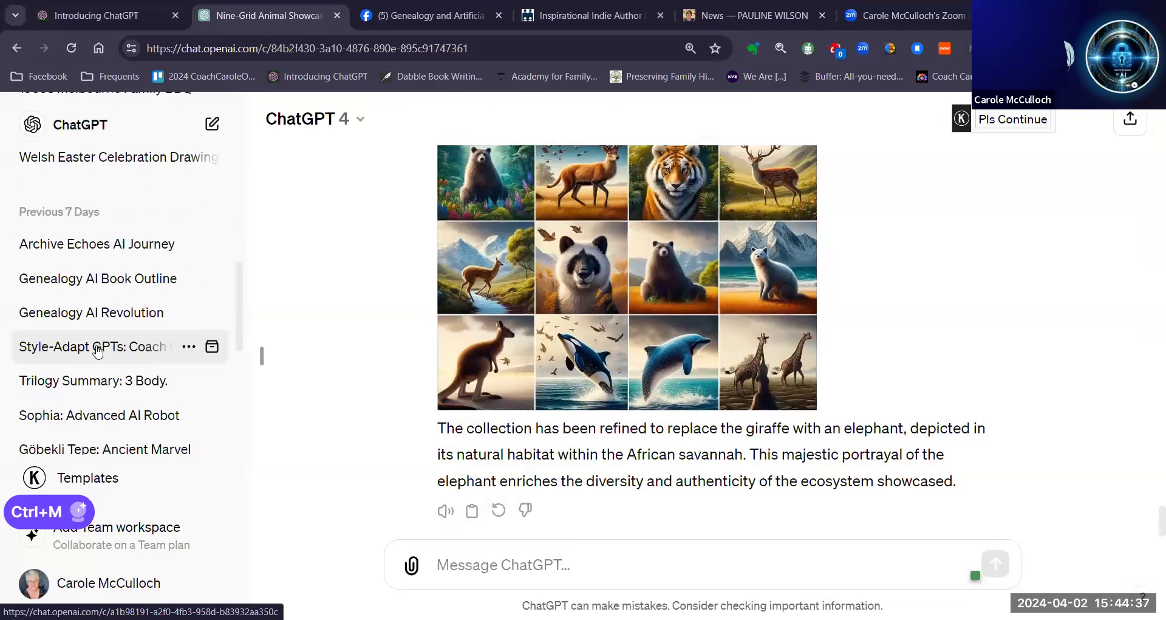
scroll(97, 351, up, 4)
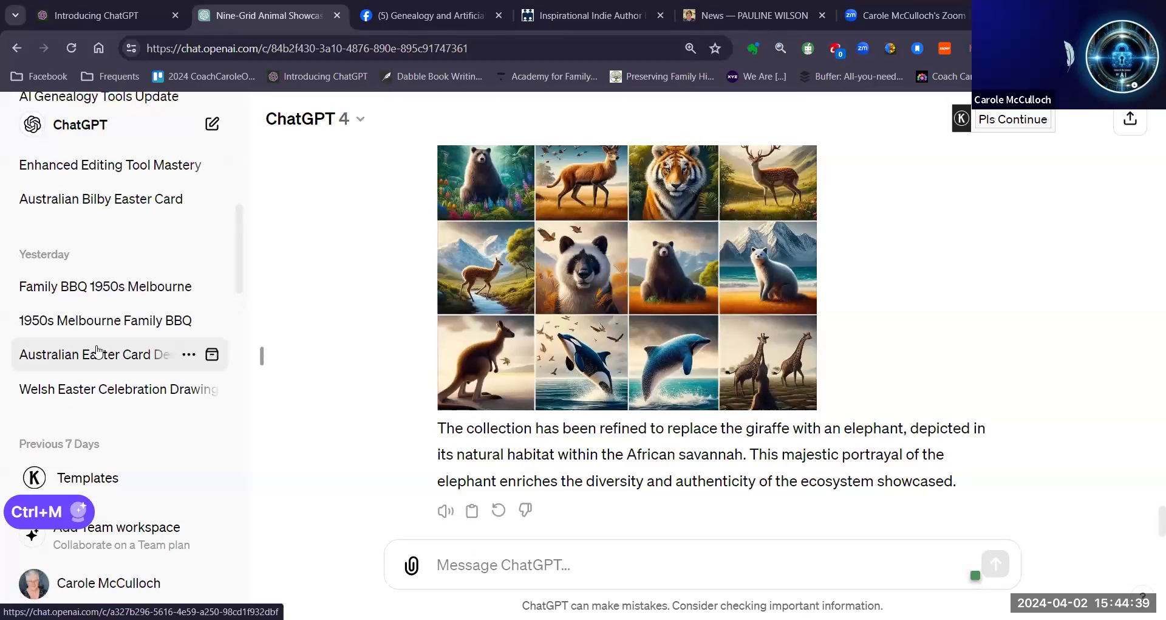
scroll(98, 351, up, 3)
click(55, 351)
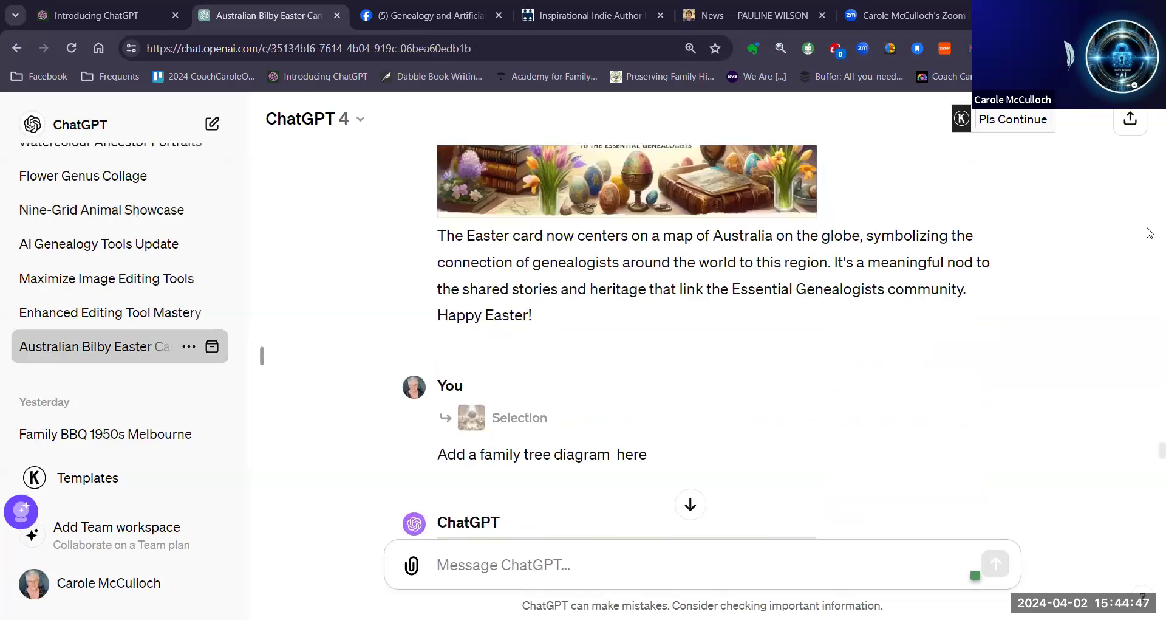
Examine the successive bilby Easter card versions, comparing the added eggs and basket with the edit requests that produced them
scroll(1150, 233, up, 15)
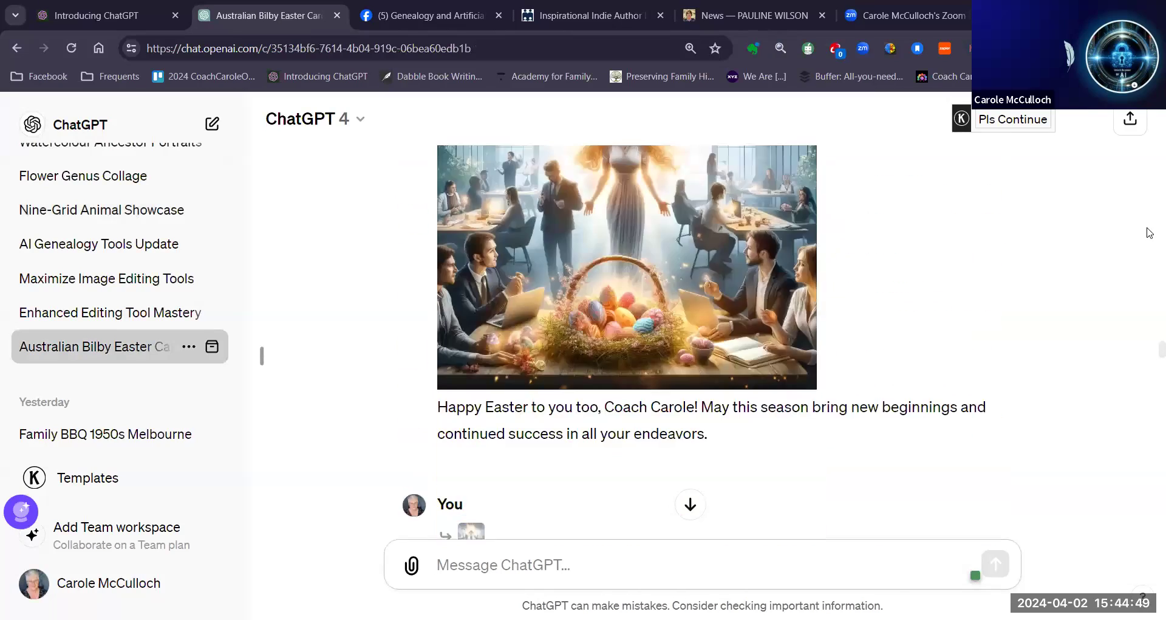
scroll(1149, 233, up, 10)
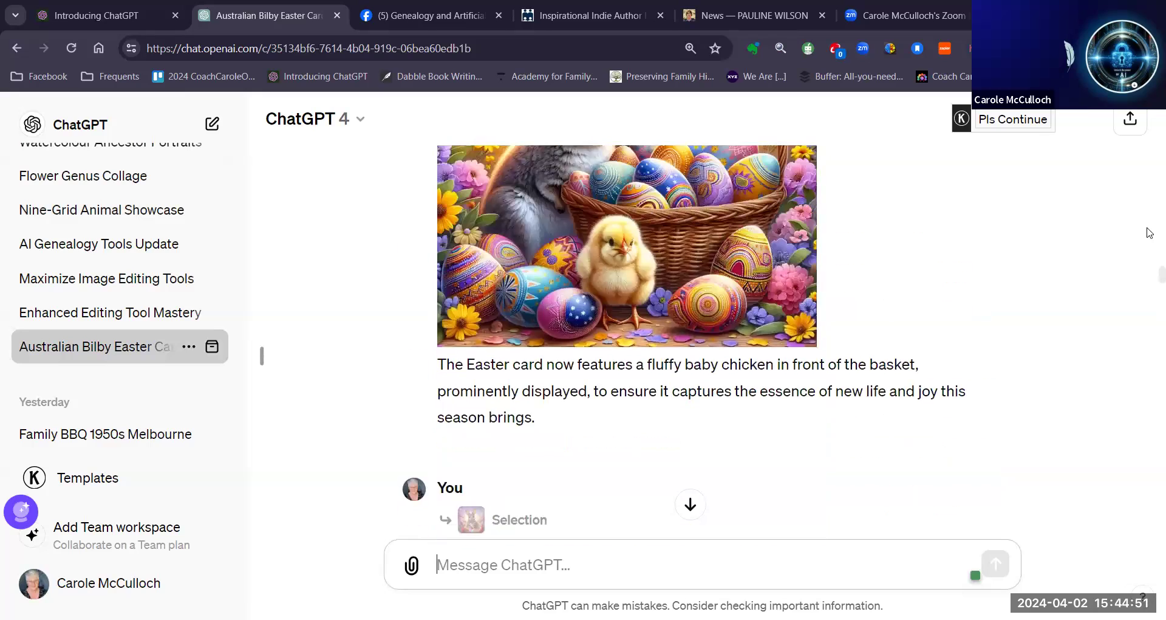
scroll(1150, 233, up, 15)
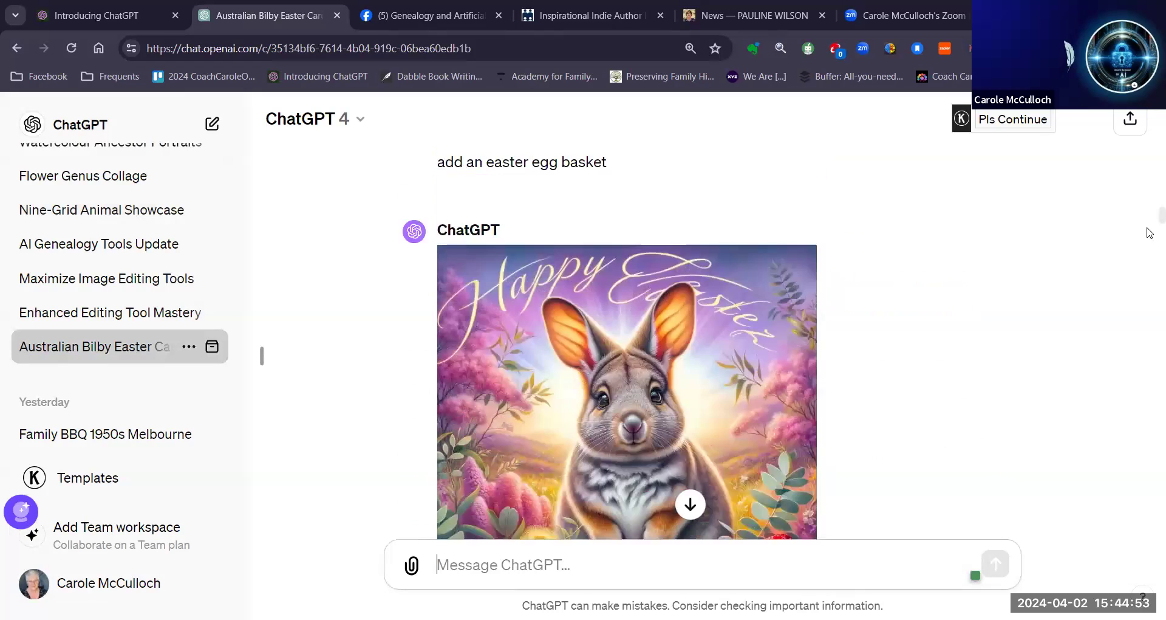
scroll(1150, 233, down, 3)
scroll(1149, 233, up, 2)
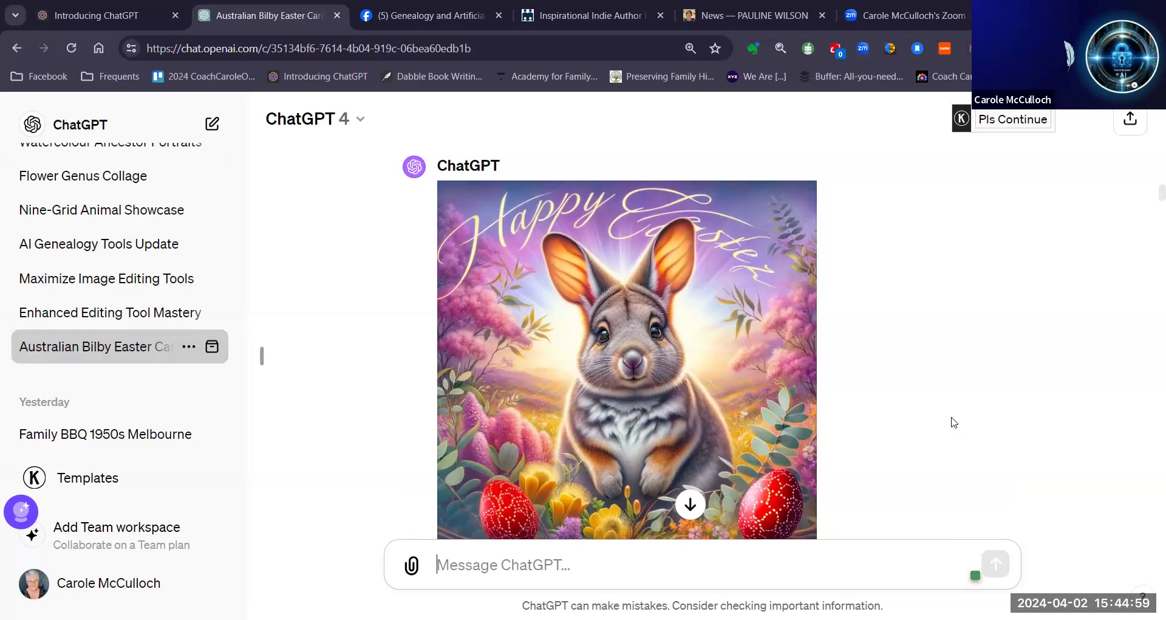
scroll(894, 369, up, 1)
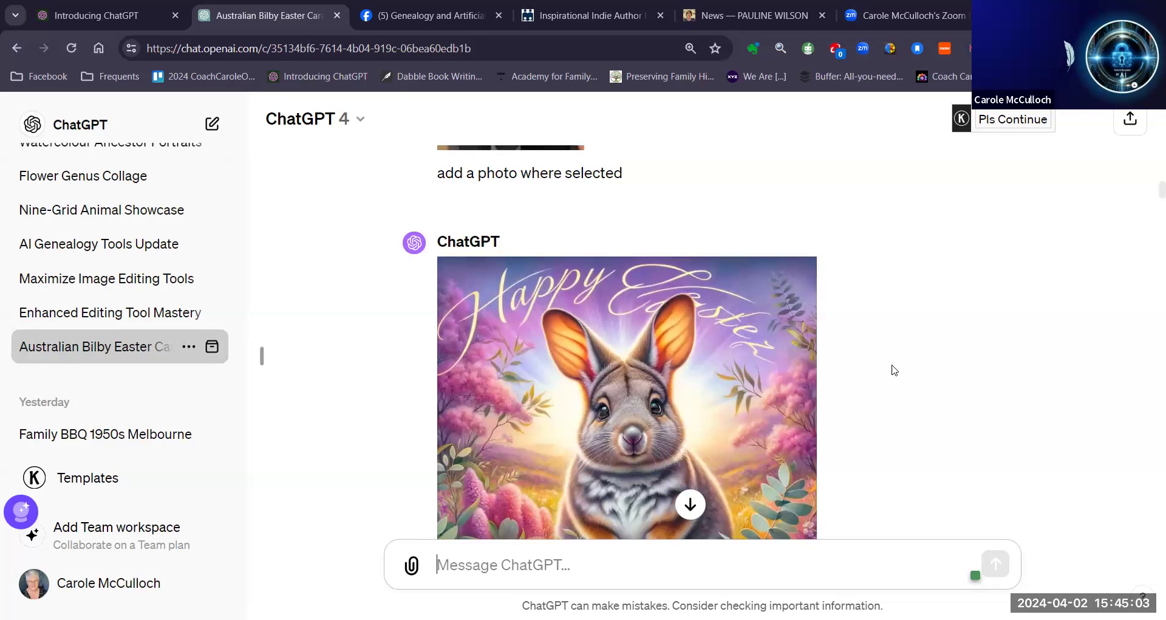
scroll(894, 369, down, 1)
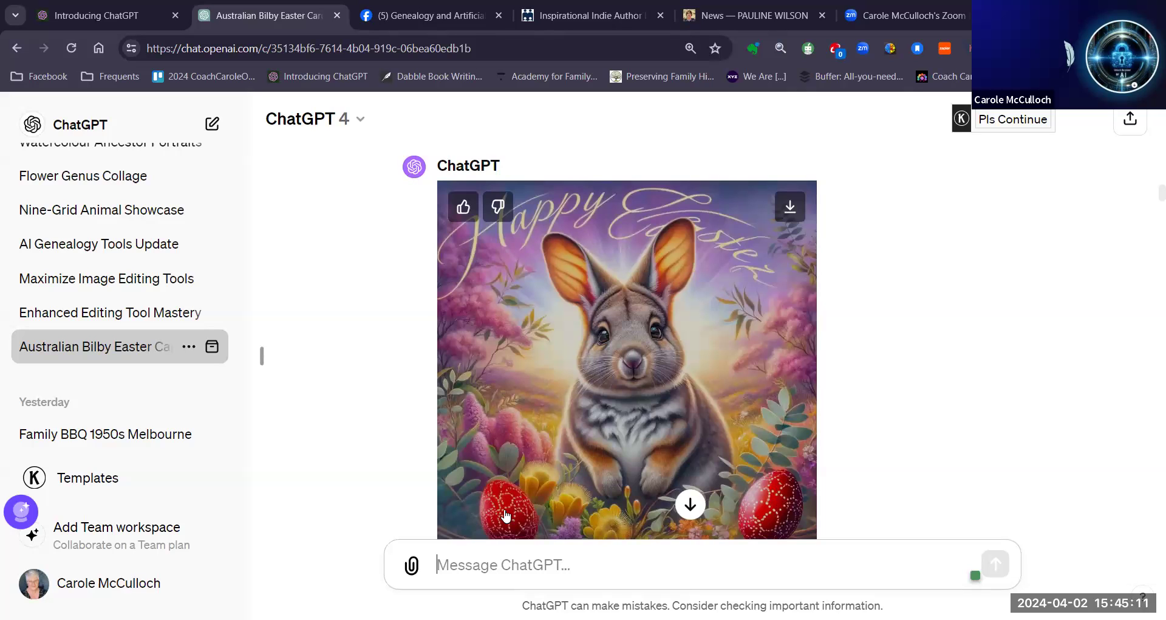
scroll(853, 358, down, 8)
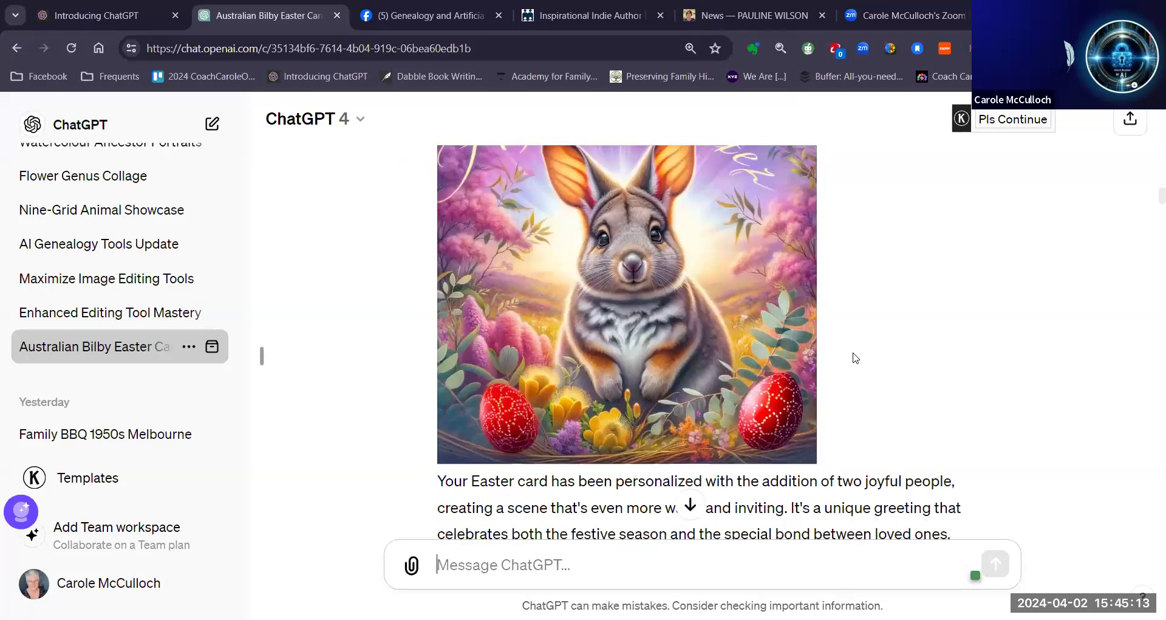
scroll(853, 359, down, 6)
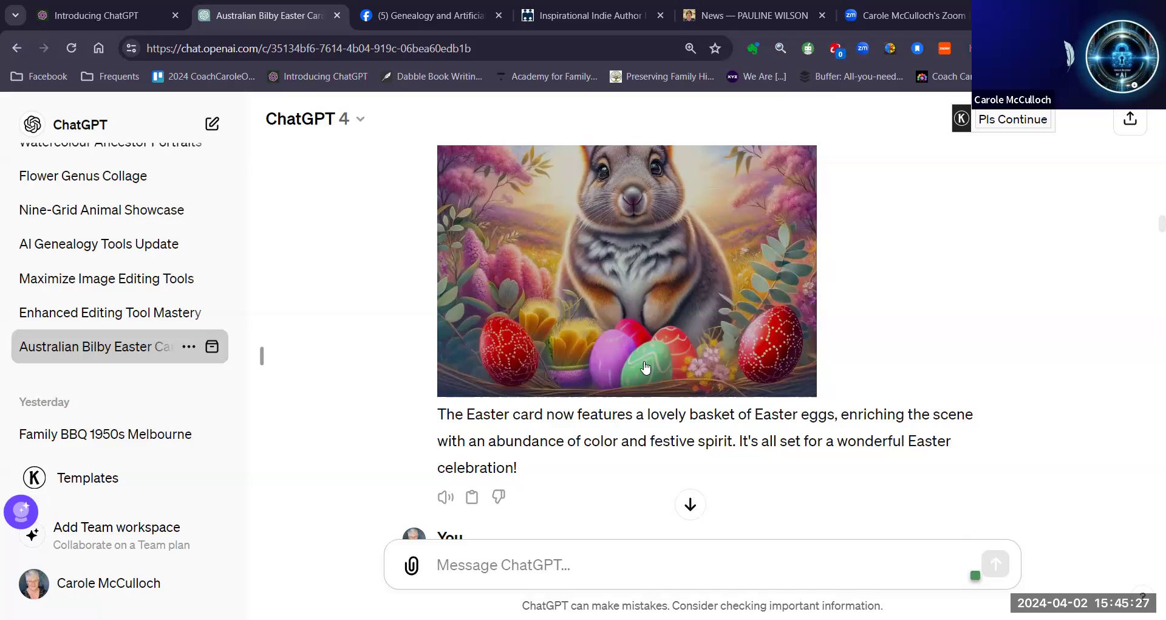
scroll(645, 366, up, 1)
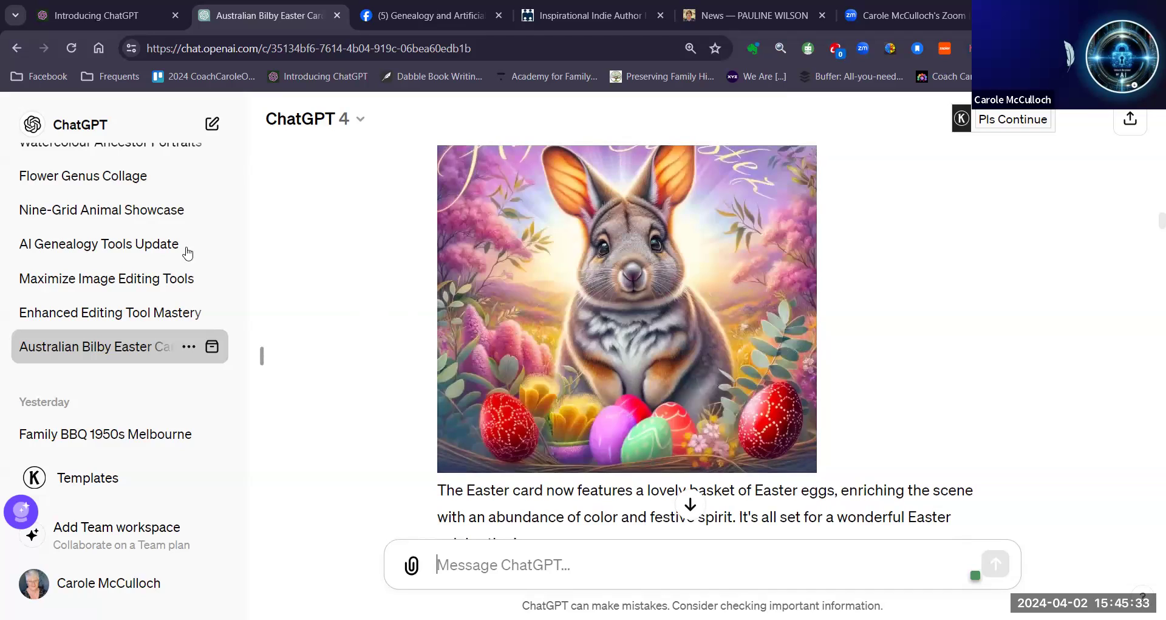
Return to the Flower Genus Collage chat and choose GPT-4 as the model
click(96, 181)
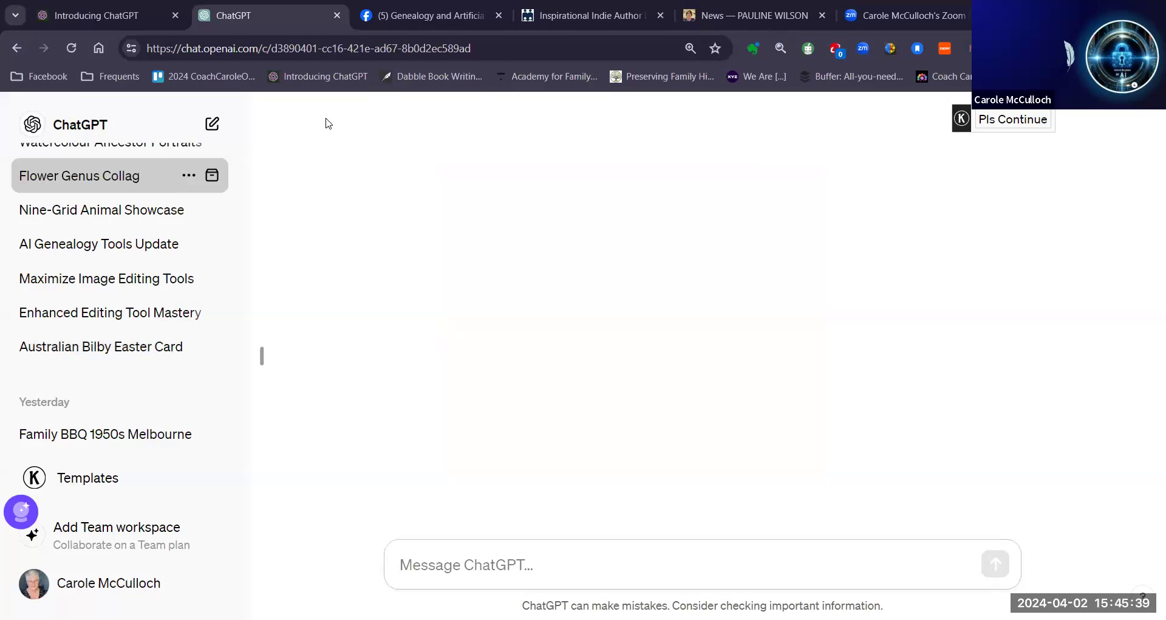
click(332, 125)
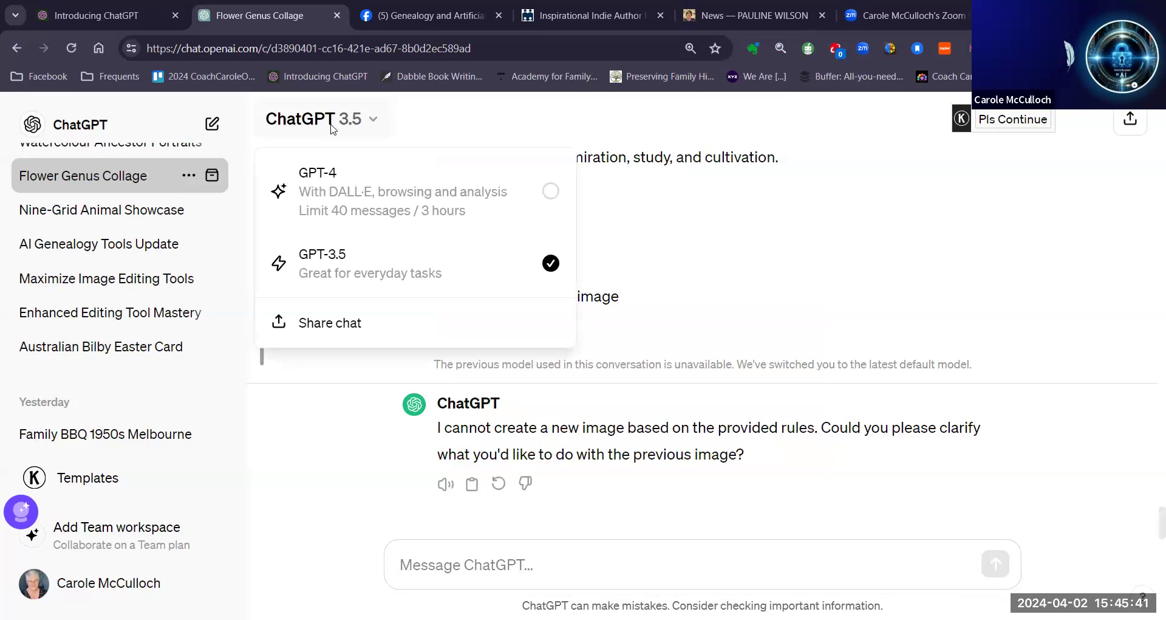
click(324, 189)
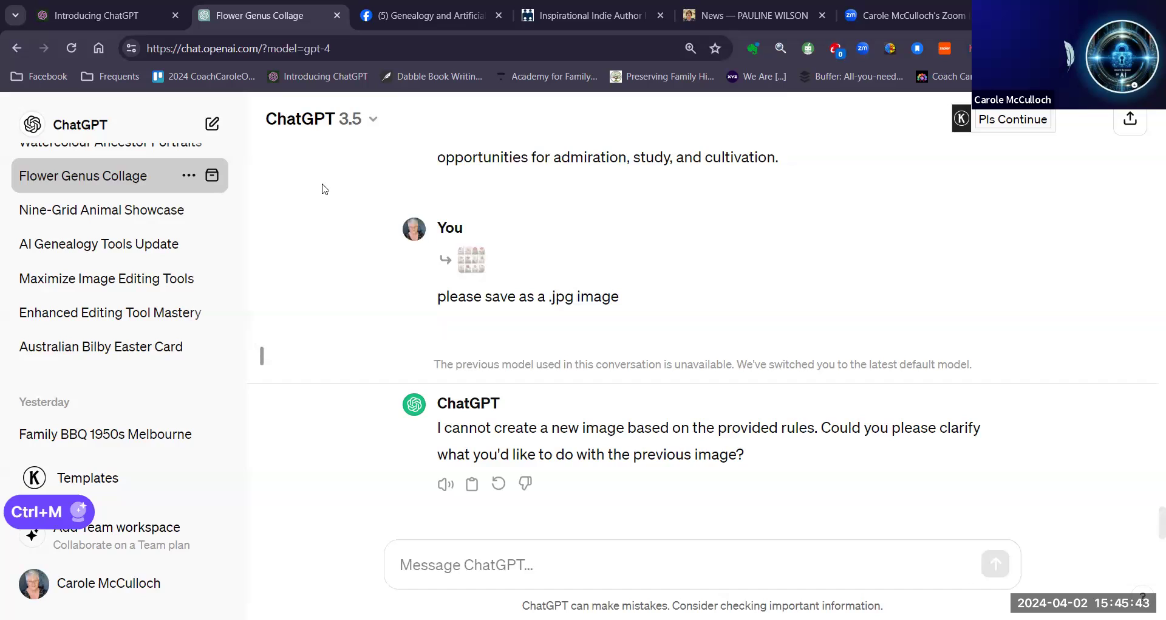